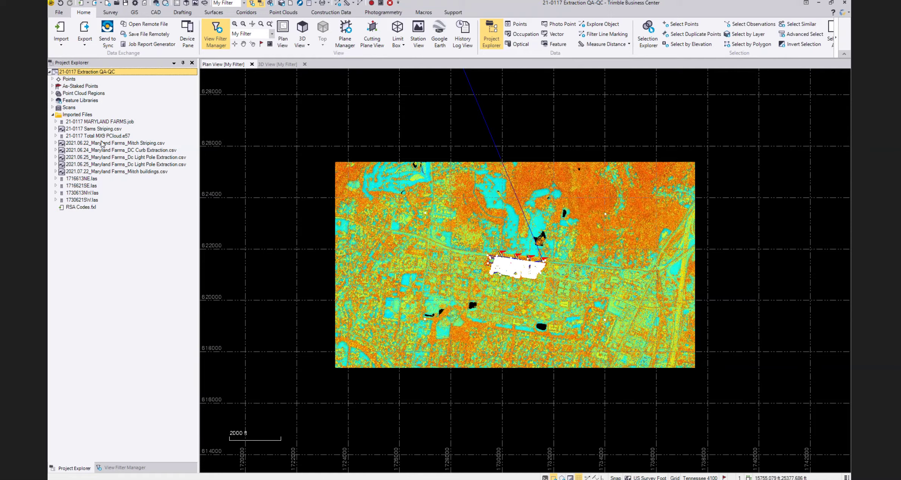
Step: Review the view filter settings and the project's imported job, E57 point cloud and CSV extraction files
left_click(128, 467)
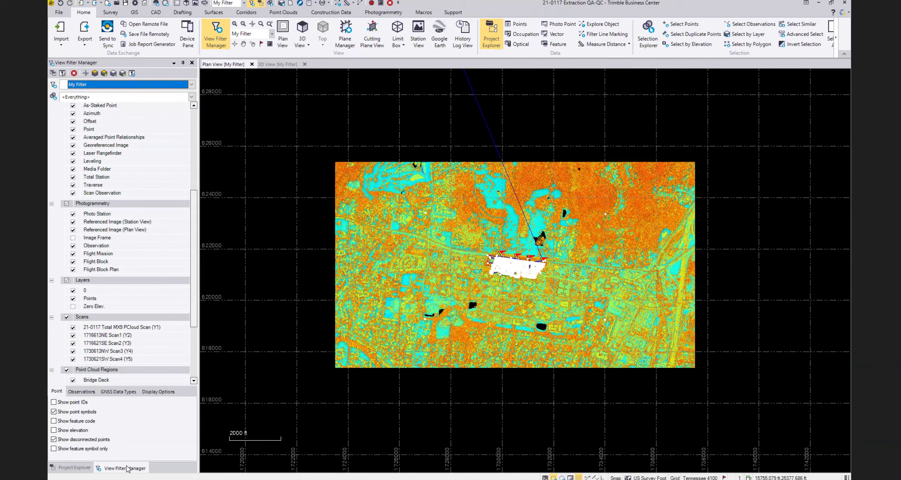
left_click(74, 469)
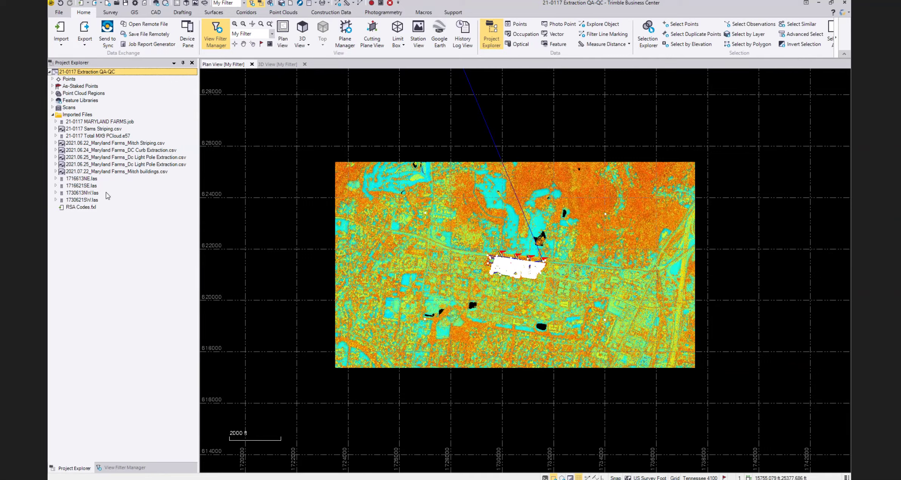
left_click(108, 122)
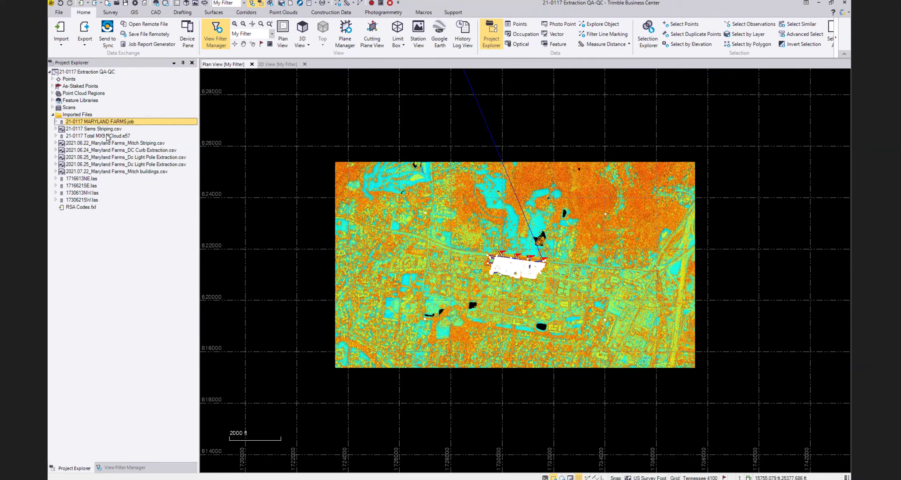
left_click(110, 136)
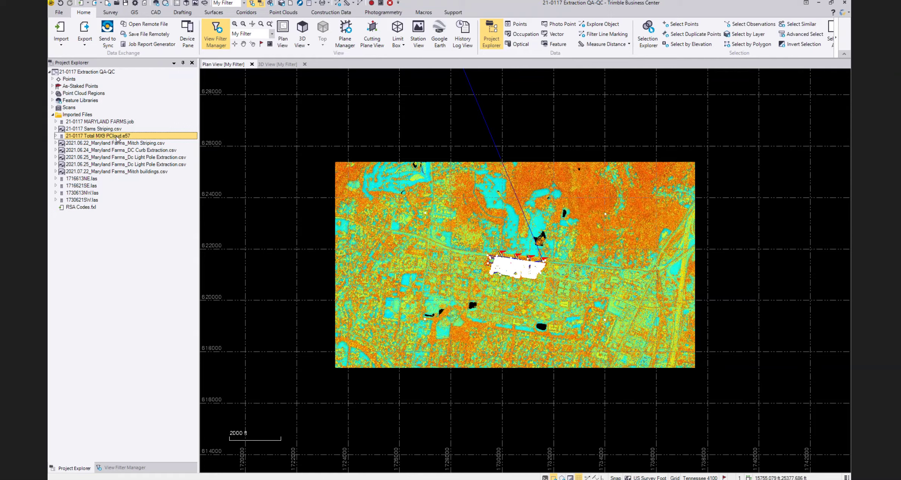
left_click(143, 144)
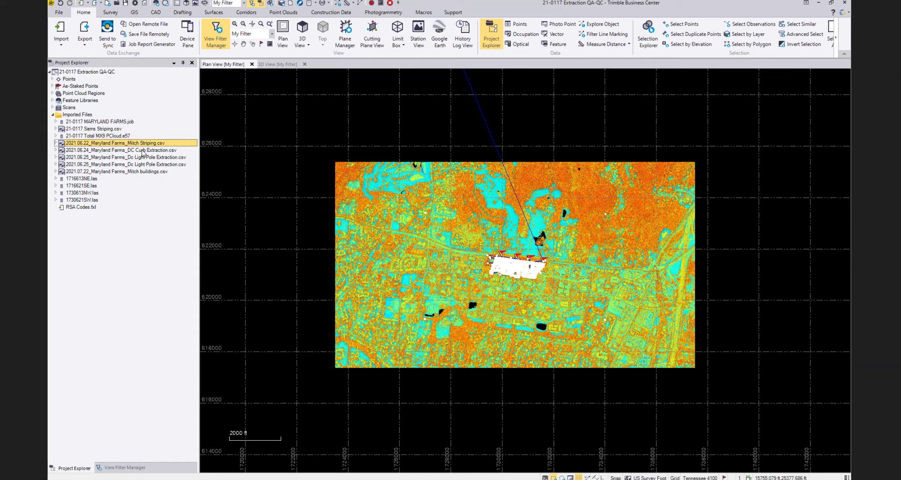
left_click(142, 151)
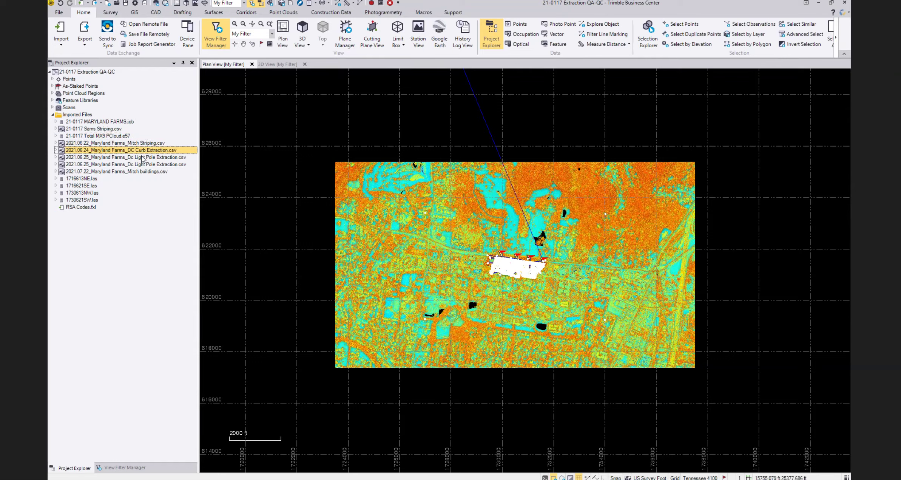
left_click(142, 157)
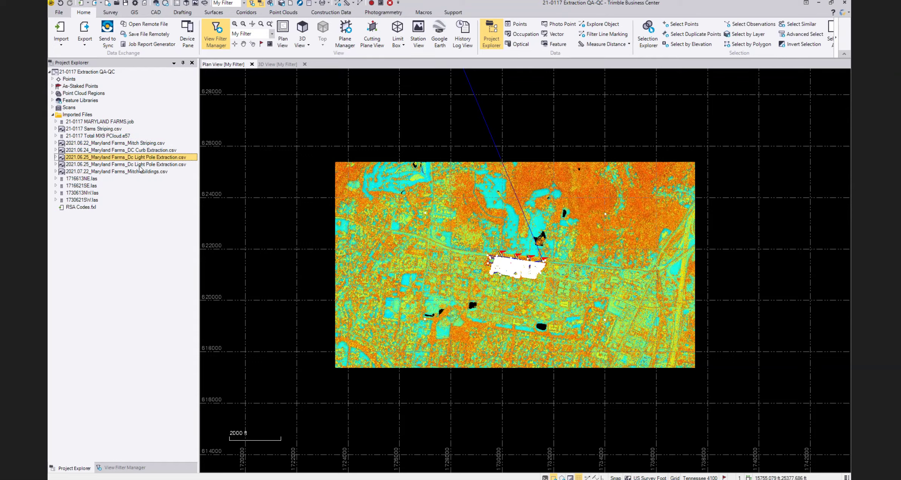
left_click(139, 165)
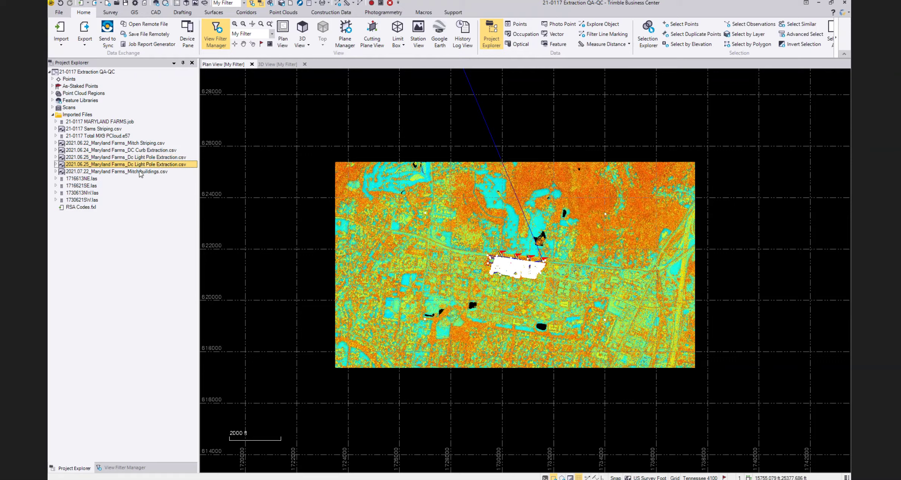
left_click(138, 172)
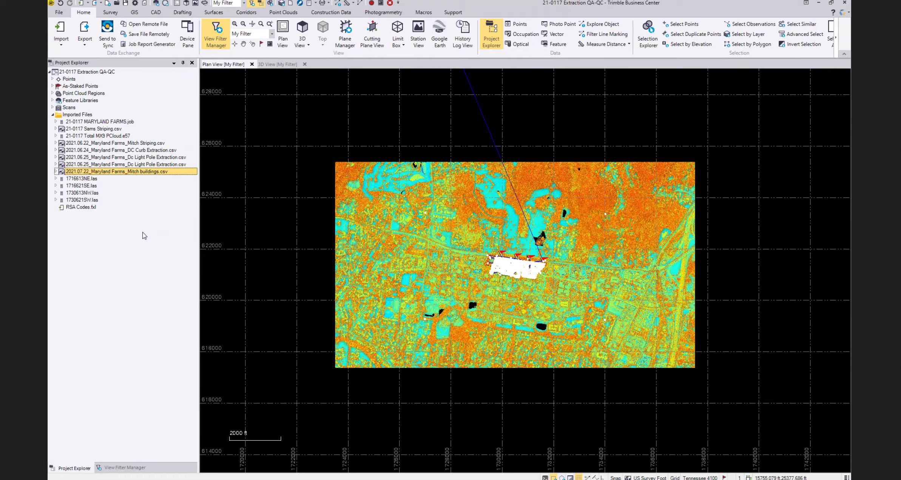
Step: Select the imported 1716613NE.las file and examine the LAS tiles' coverage against the street background map in the plan view
left_click(93, 179)
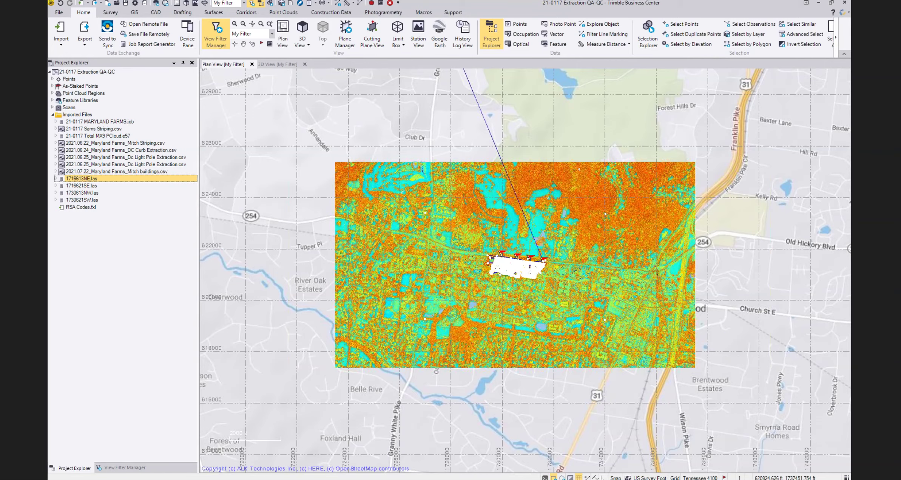
scroll(682, 256, "up", 1)
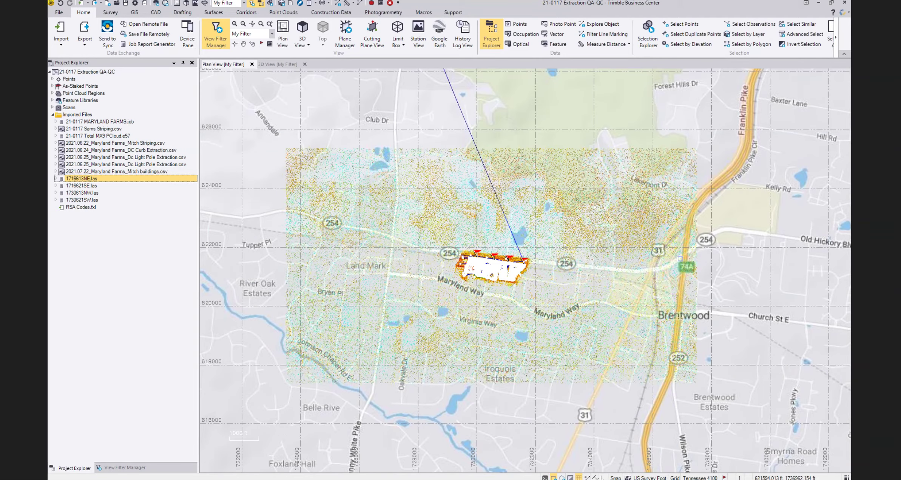
scroll(680, 259, "up", 1)
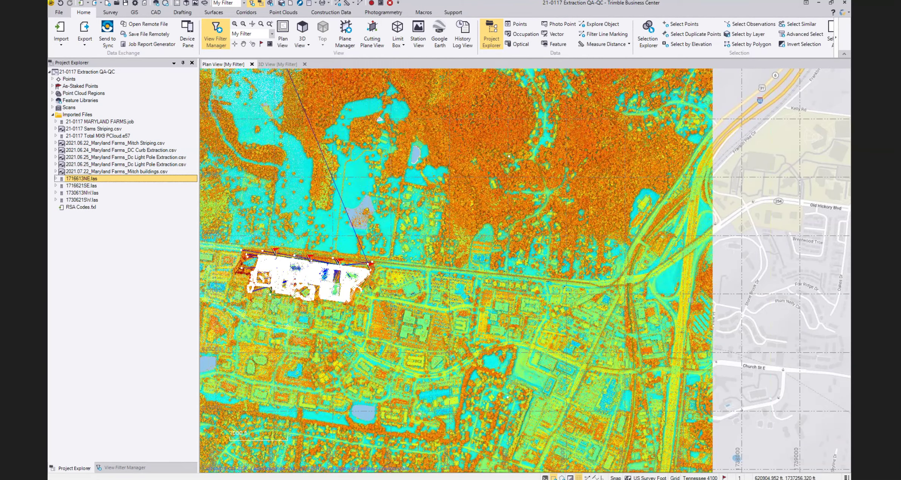
scroll(680, 298, "down", 1)
scroll(663, 296, "down", 1)
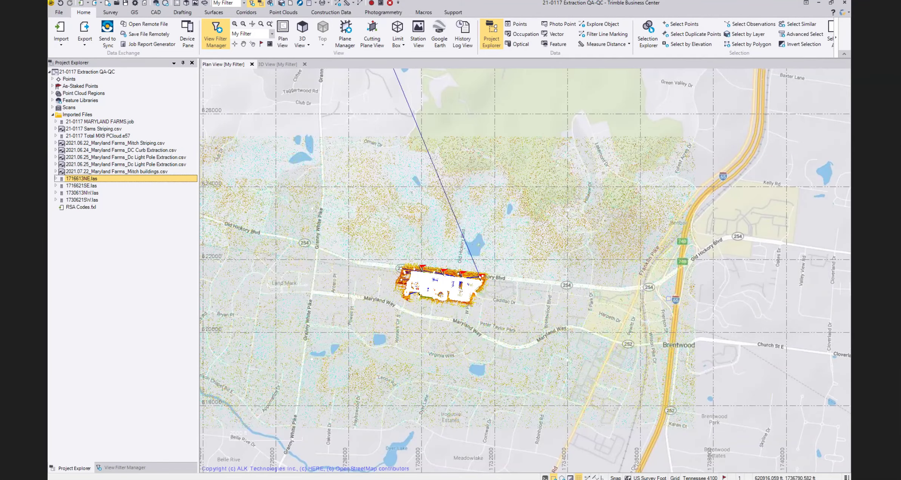
scroll(695, 286, "down", 1)
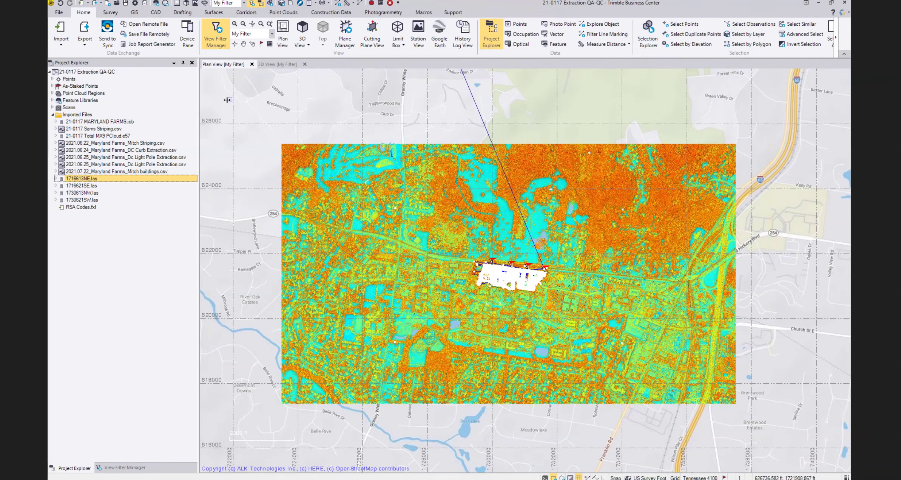
Step: Change the 21-0117 Extraction QA-QC project's background map type from street map to satellite imagery
left_click(102, 72)
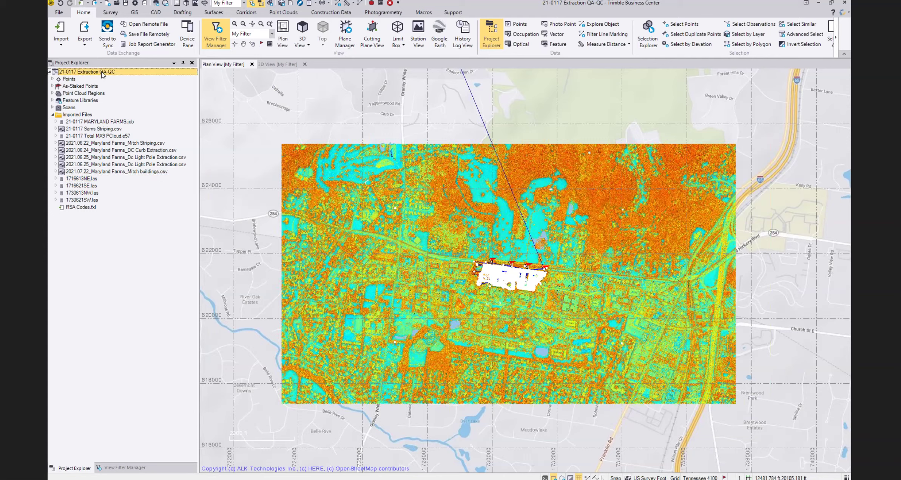
right_click(102, 74)
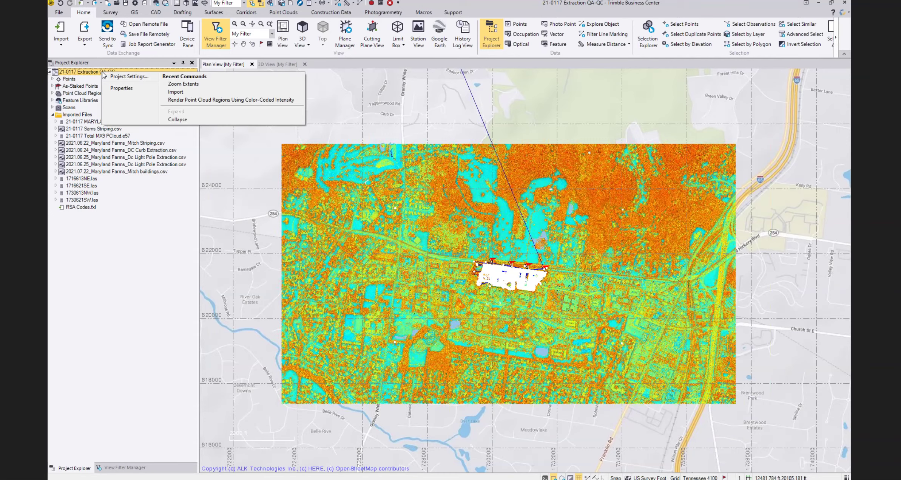
left_click(114, 88)
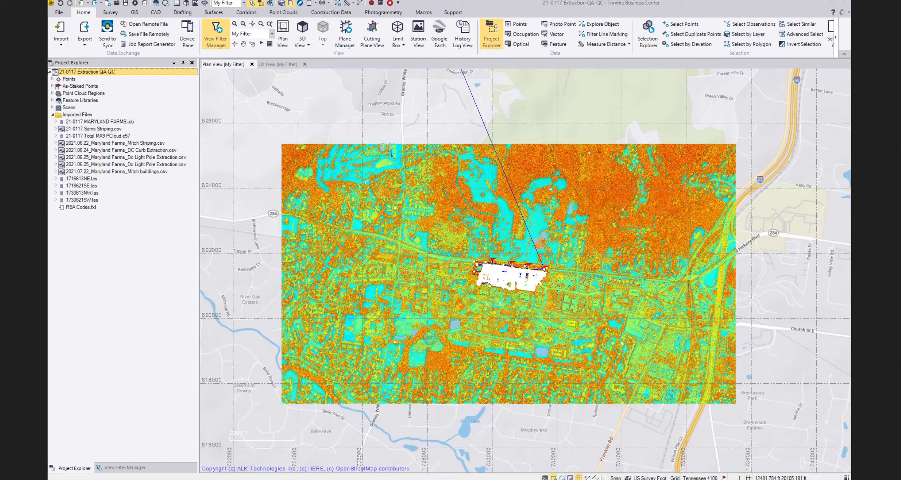
left_click_drag(151, 63, 305, 62)
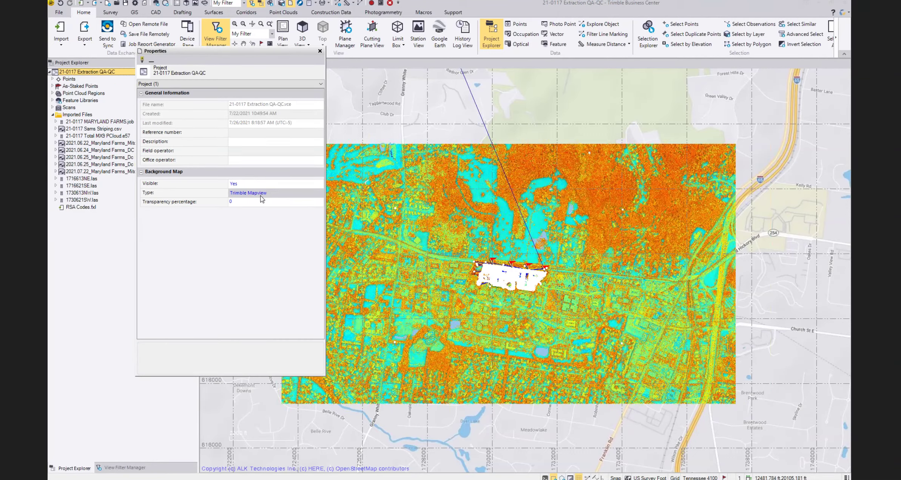
left_click(318, 194)
left_click(312, 206)
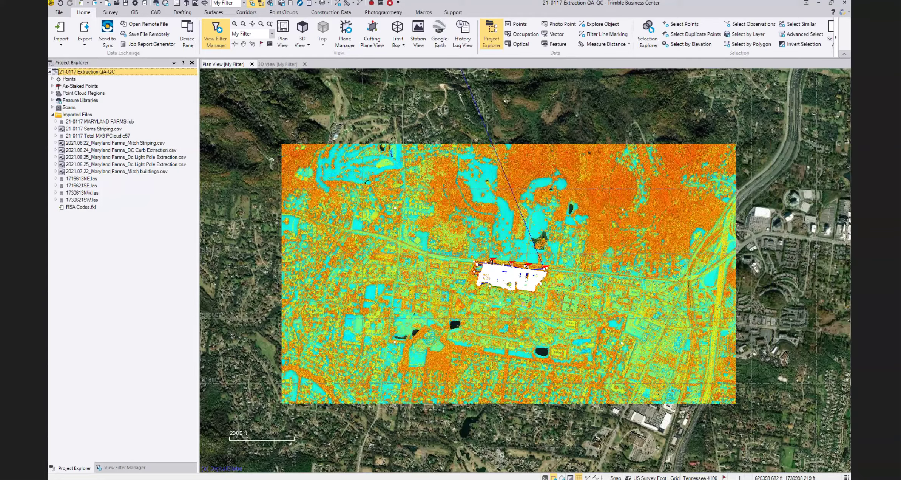
Step: Examine the extracted site data and surrounding LAS point clouds over the satellite imagery in the plan view
scroll(525, 272, "up", 5)
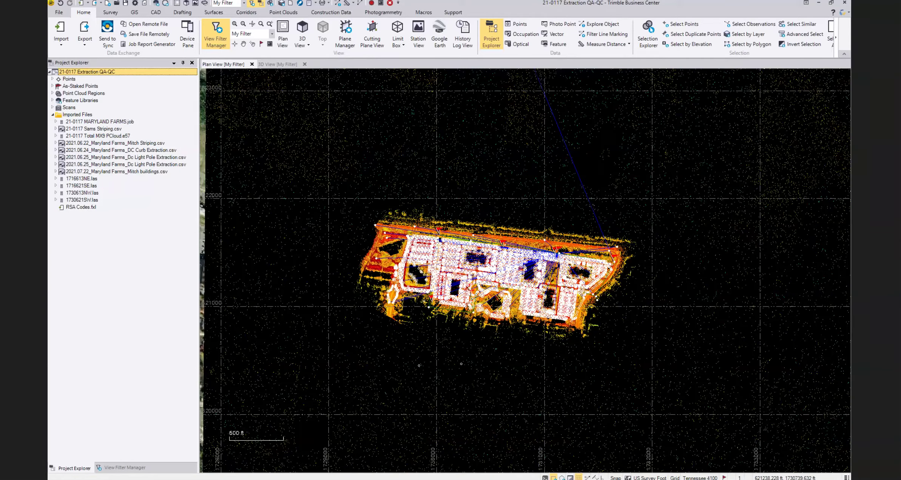
scroll(522, 280, "up", 1)
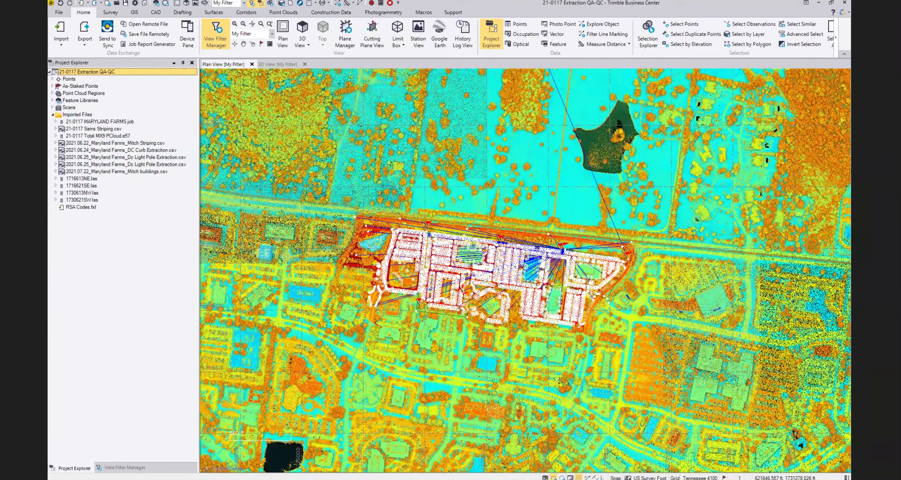
scroll(585, 237, "up", 1)
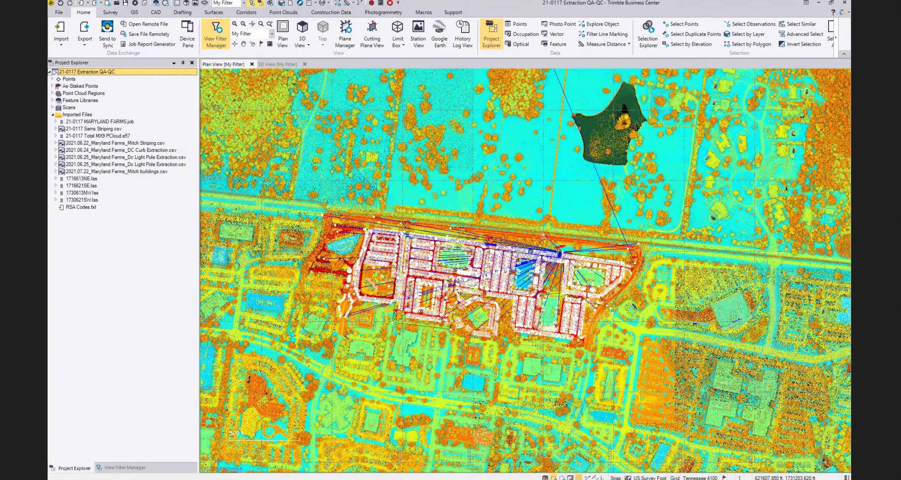
scroll(593, 242, "down", 1)
scroll(548, 232, "down", 1)
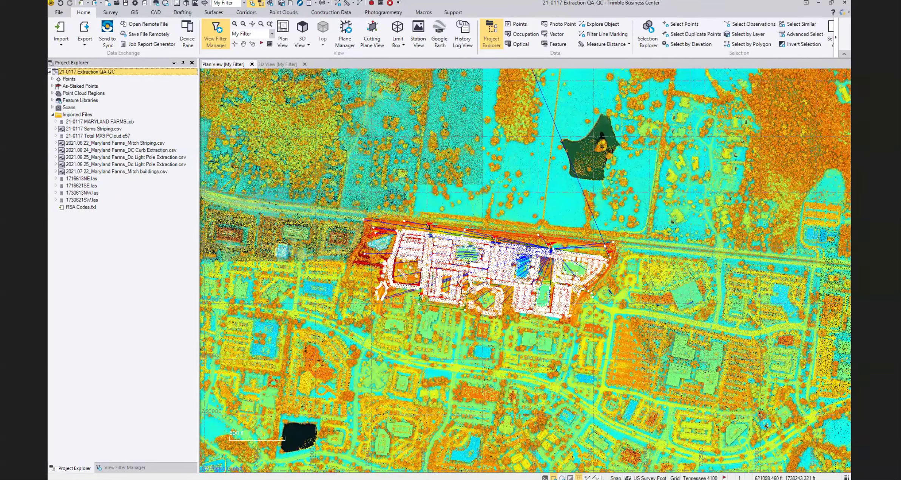
scroll(509, 264, "down", 1)
scroll(551, 298, "down", 1)
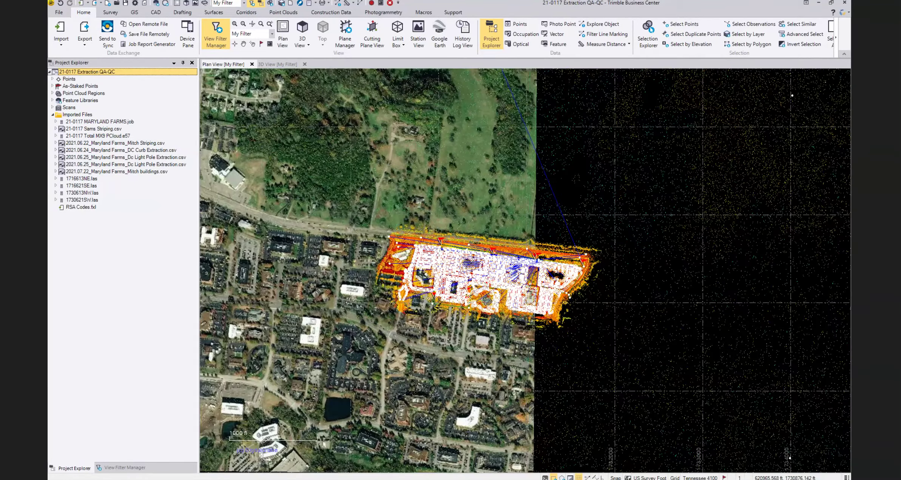
middle_click_drag(548, 303, 560, 301)
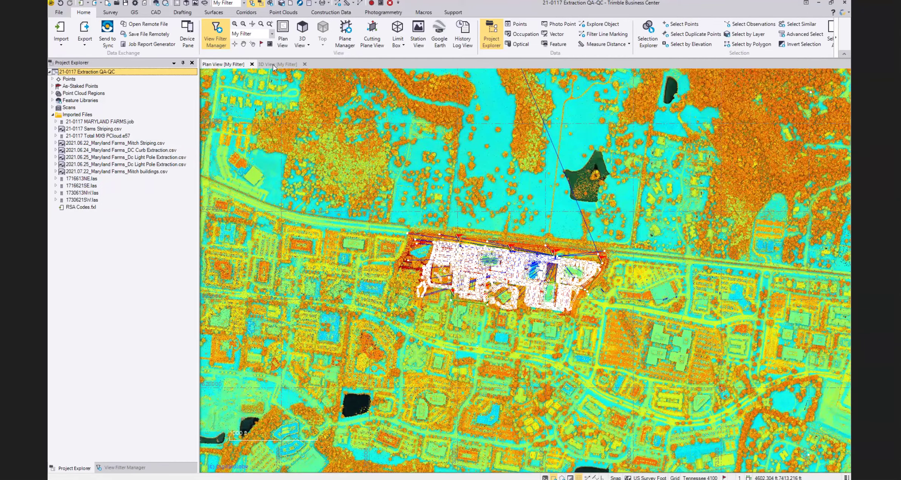
Step: Inspect the site's point cloud in the 3D view, covering the buildings, trees, parking lots and extracted striping and curb points
left_click(273, 64)
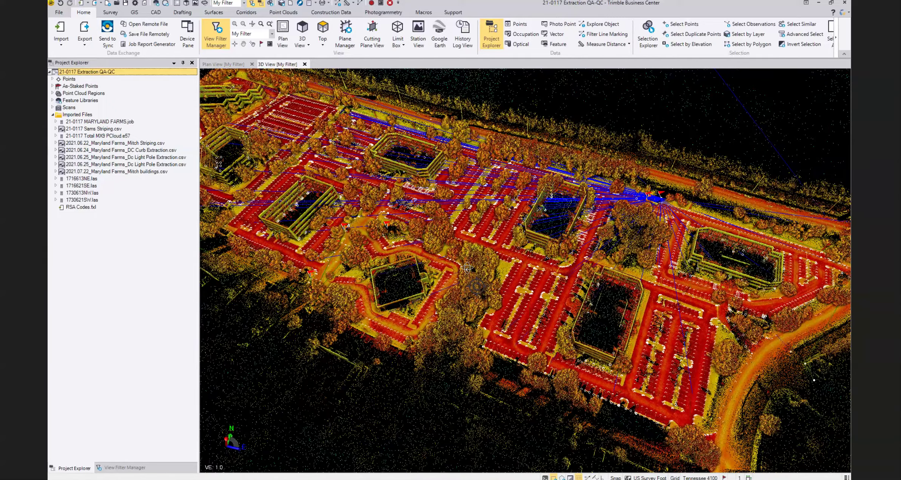
middle_click_drag(467, 268, 467, 263)
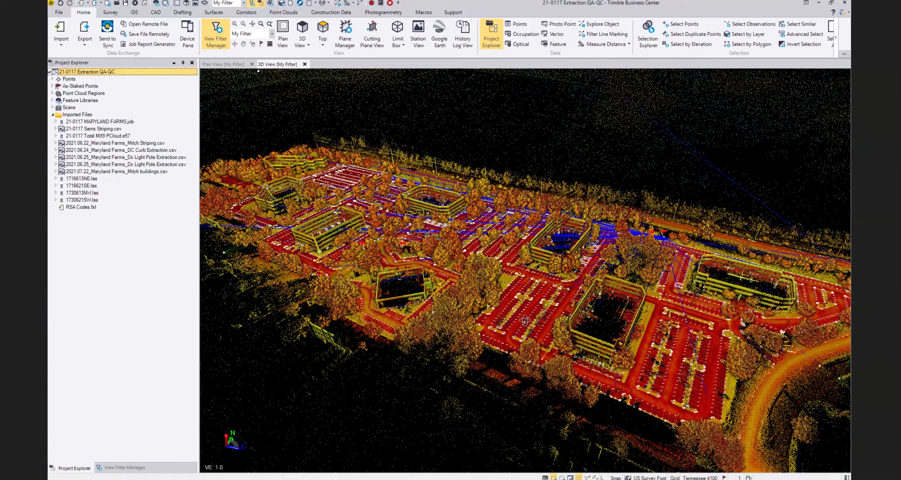
middle_click_drag(525, 321, 288, 323)
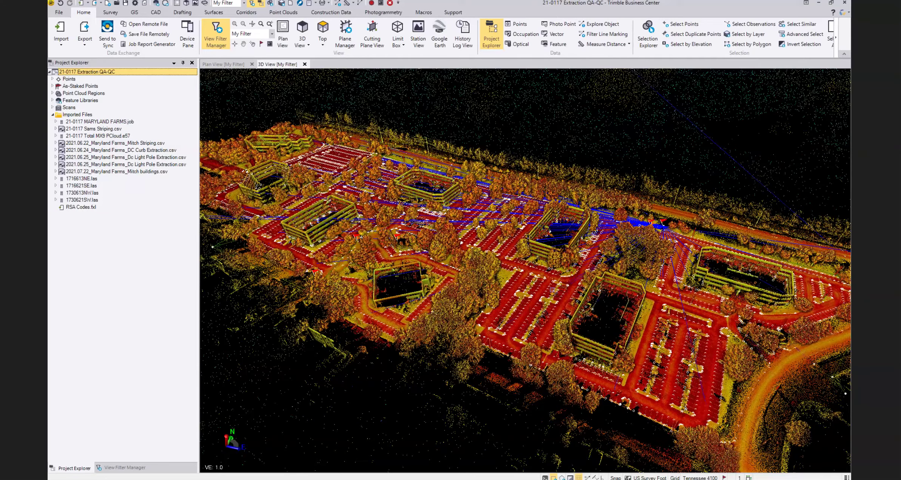
mouse_move(554, 290)
middle_mouse_down()
mouse_move(639, 293)
mouse_move(561, 275)
middle_mouse_up()
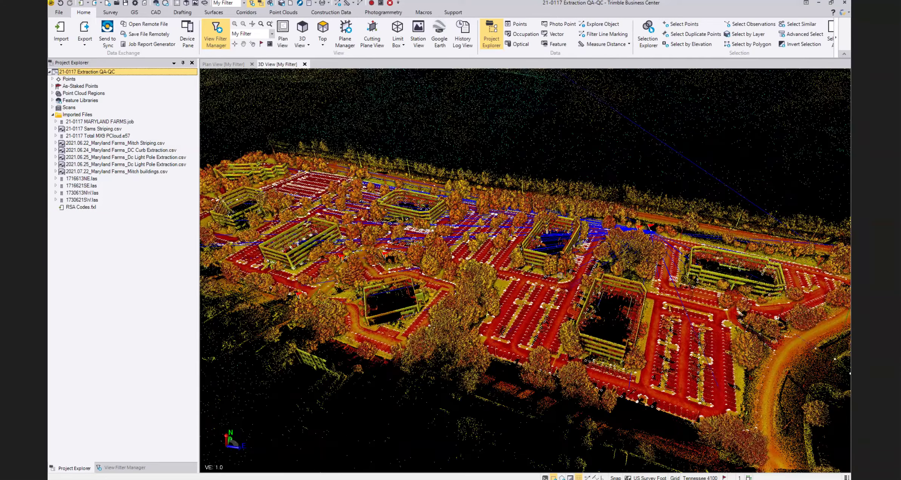
scroll(561, 275, "up", 3)
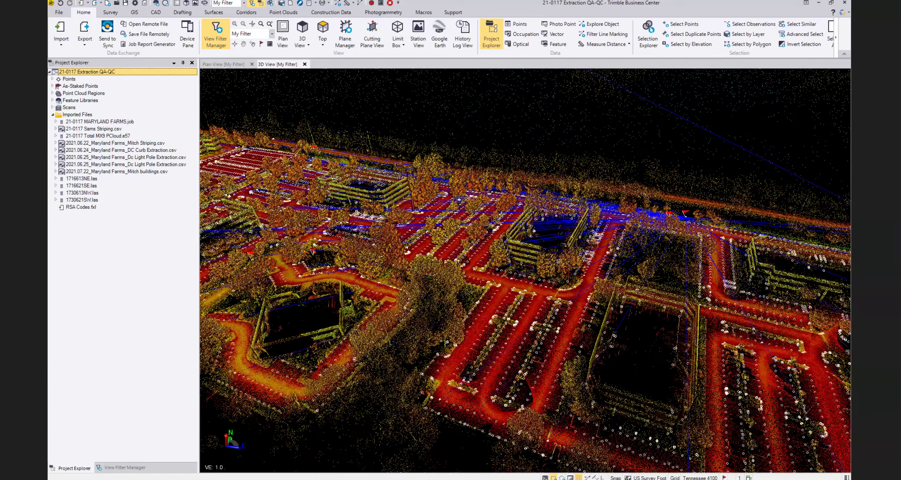
scroll(559, 260, "up", 3)
mouse_move(556, 248)
middle_mouse_down()
mouse_move(557, 297)
mouse_move(546, 250)
mouse_move(521, 250)
mouse_move(536, 214)
mouse_move(522, 248)
mouse_move(632, 213)
mouse_move(628, 234)
middle_mouse_up()
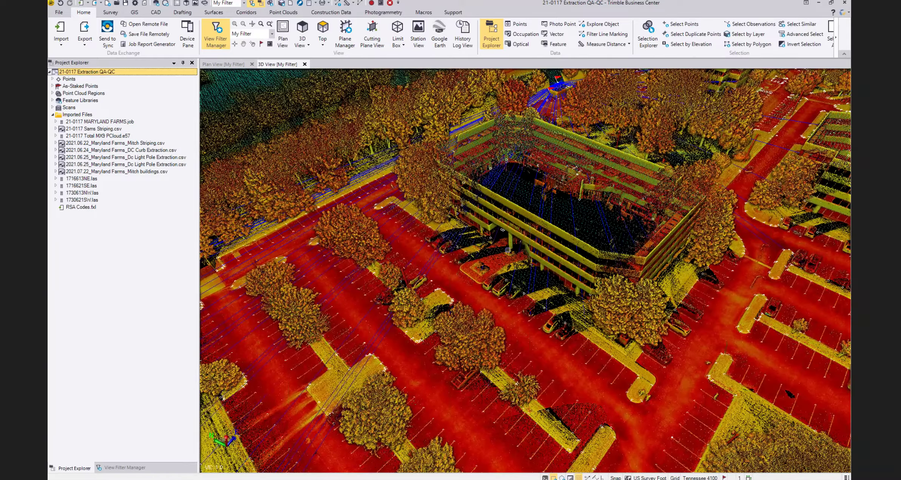
scroll(508, 250, "up", 5)
mouse_move(533, 237)
middle_mouse_down("shift")
mouse_move(555, 267)
mouse_move(532, 278)
middle_mouse_up("shift")
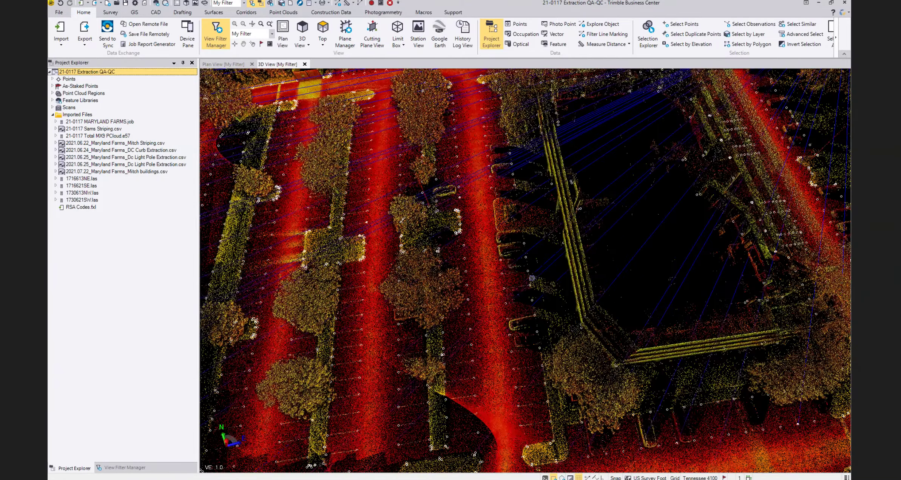
scroll(533, 278, "down", 3)
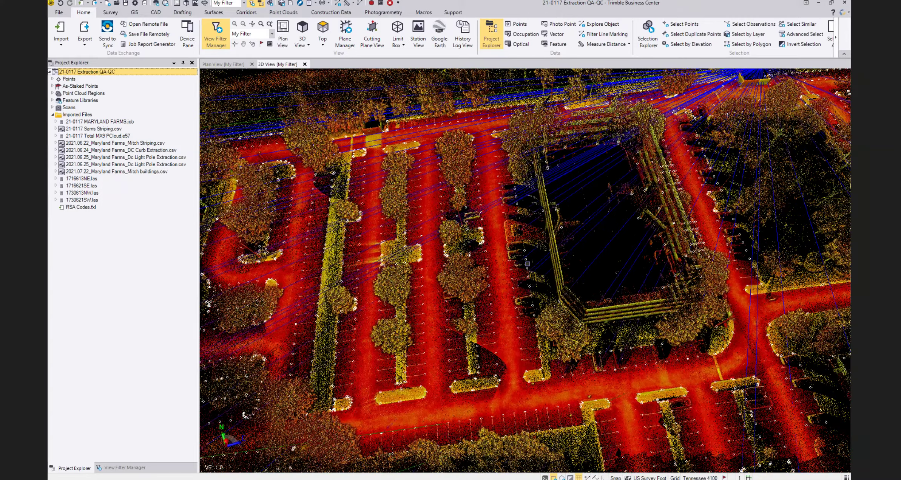
middle_click_drag(516, 271, 516, 271, "shift")
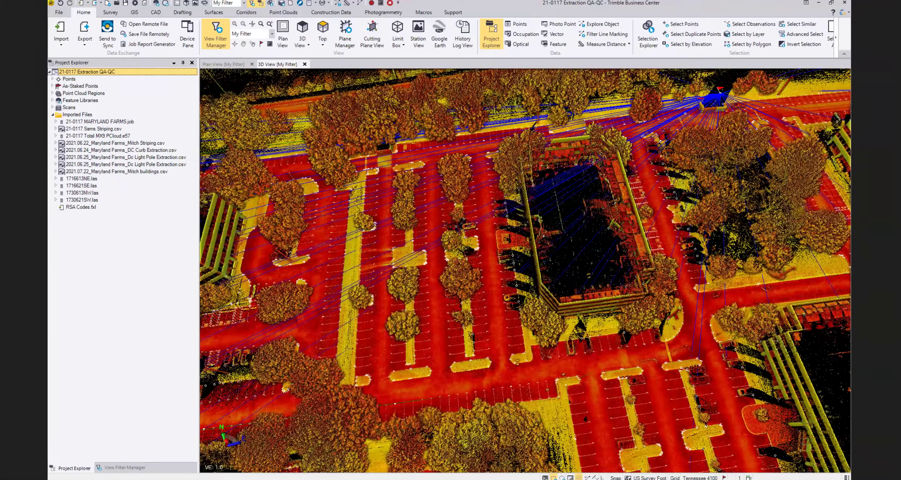
Step: Switch to the UNION STATION Concatenate project and examine the station scan against the surrounding LAS tile in the plan view
mouse_move(242, 478)
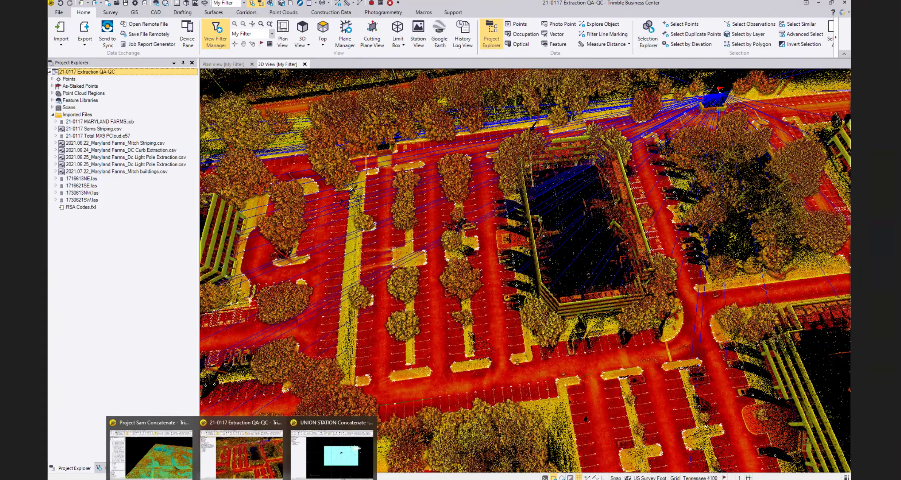
left_click(332, 447)
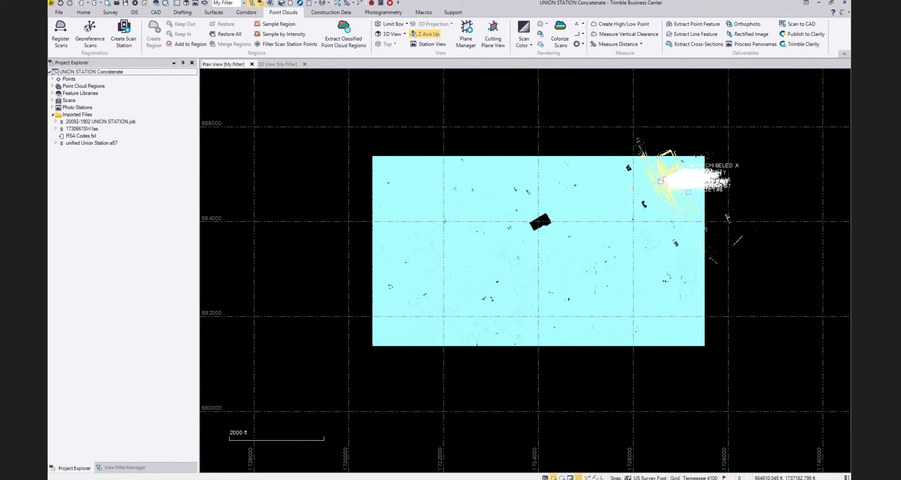
scroll(687, 194, "up", 4)
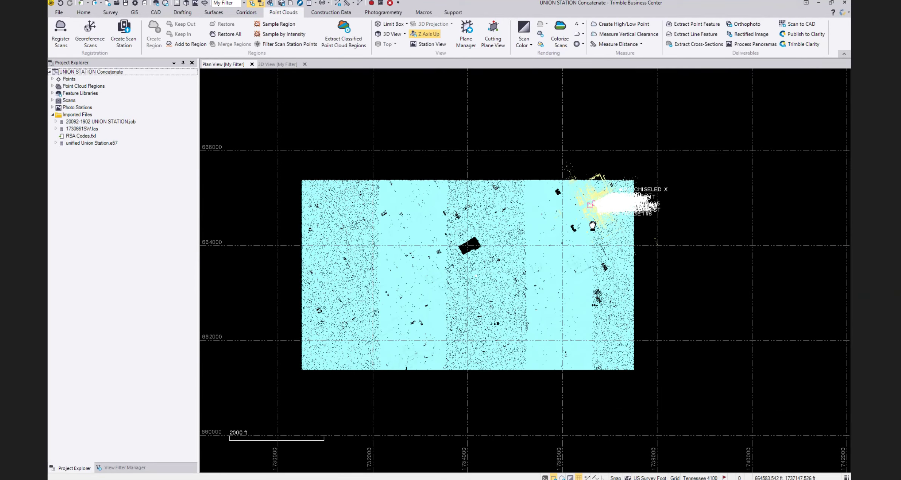
scroll(514, 254, "down", 4)
scroll(588, 241, "up", 5)
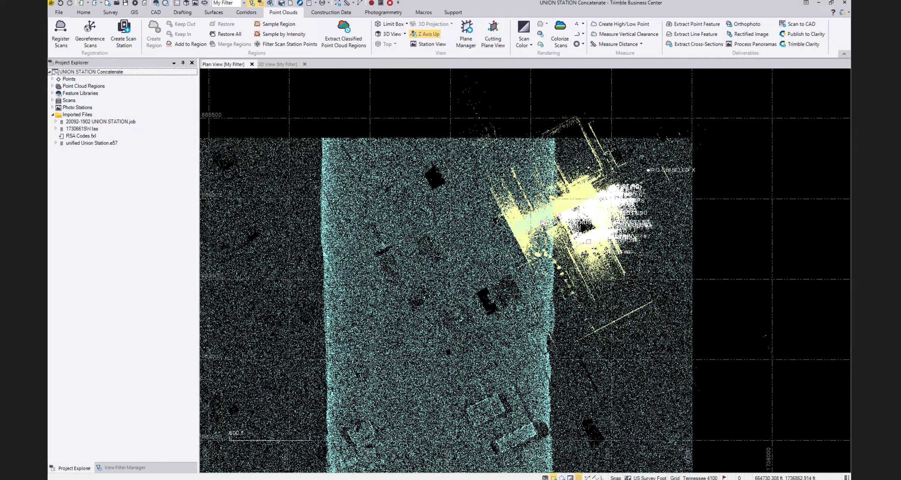
middle_click_drag(589, 241, 569, 267)
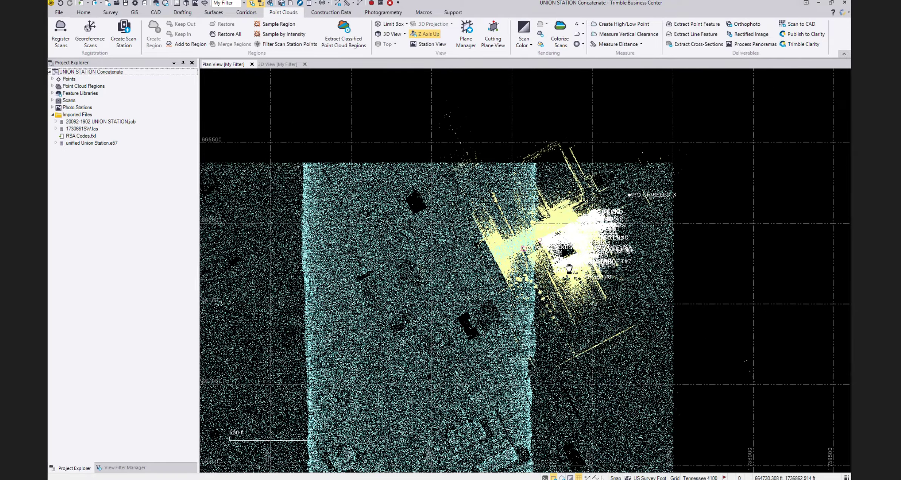
Step: Inspect the Union Station point cloud in the 3D view, from the surrounding city down to the bridge deck and arched entrance
left_click(273, 64)
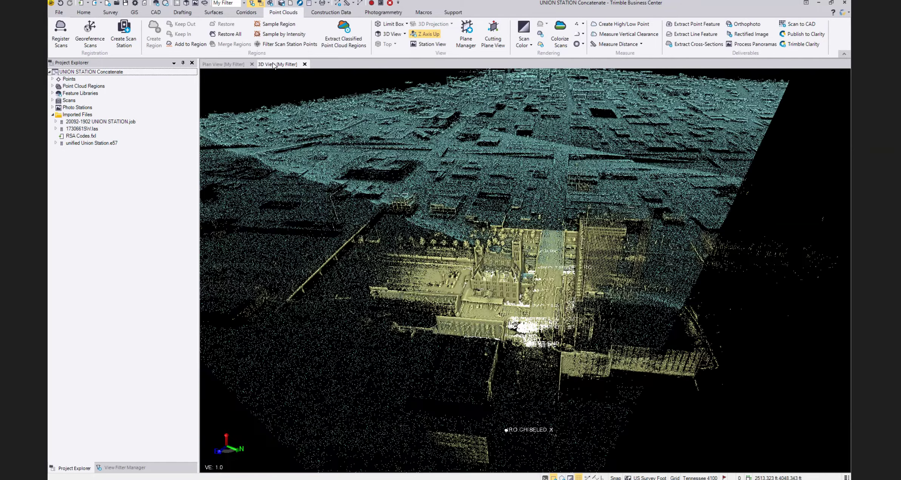
scroll(529, 283, "up", 3)
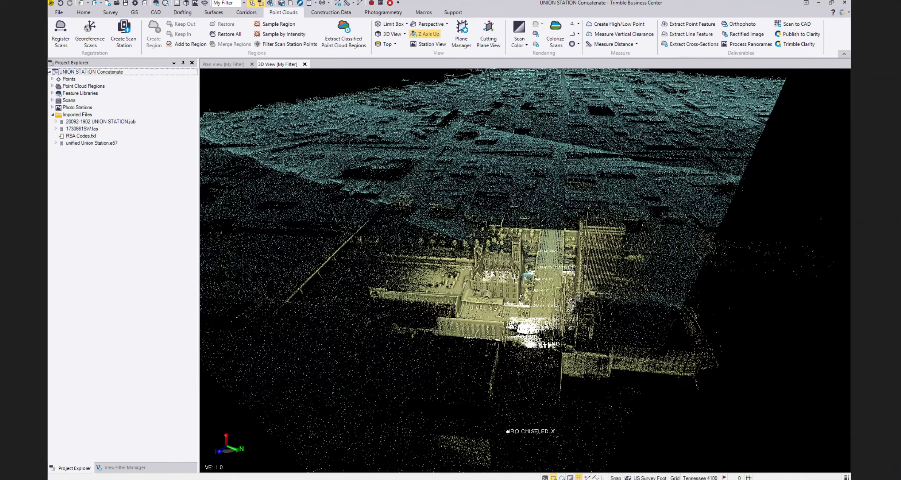
scroll(561, 270, "up", 1)
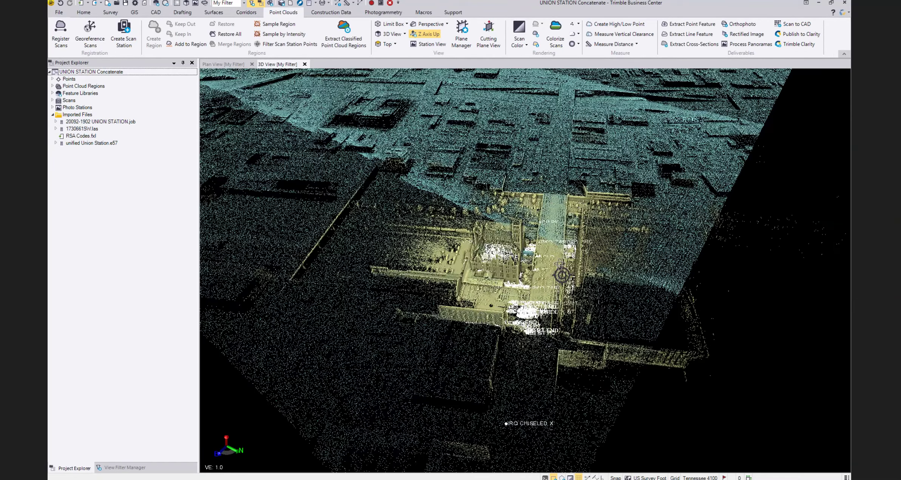
scroll(561, 270, "up", 2)
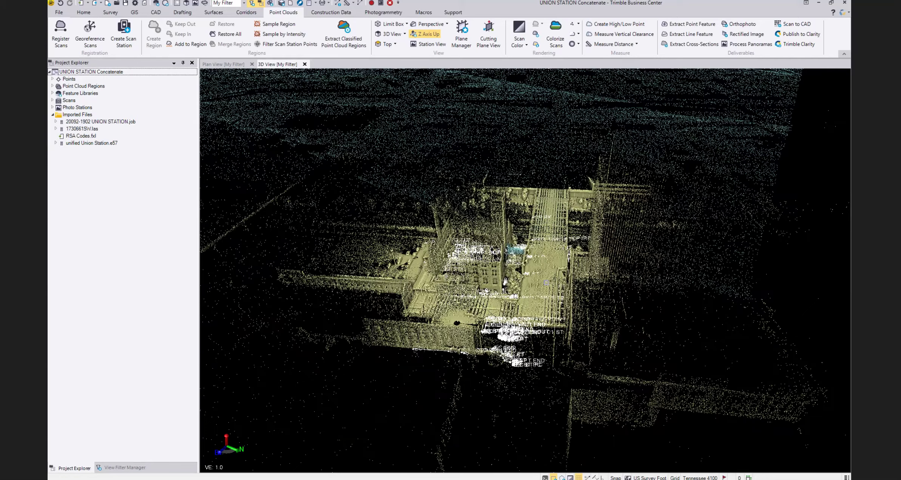
scroll(547, 283, "up", 2)
scroll(546, 283, "up", 2)
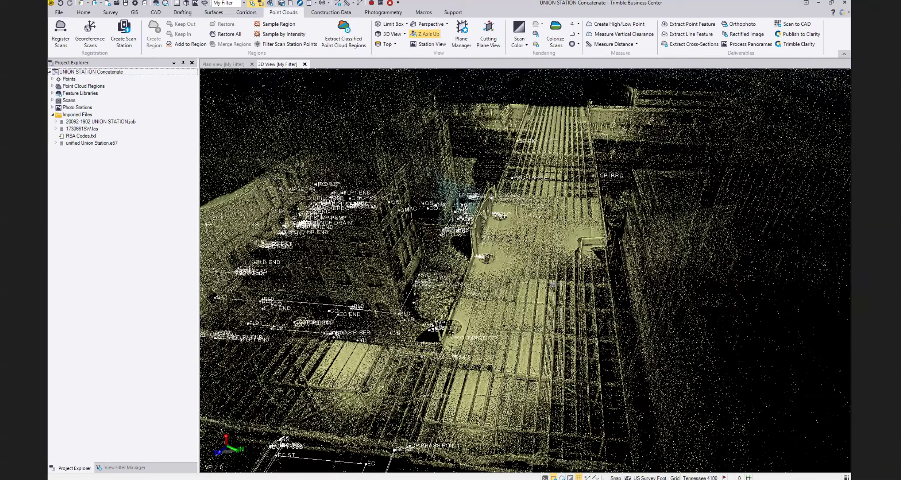
middle_click_drag(553, 284, 575, 265)
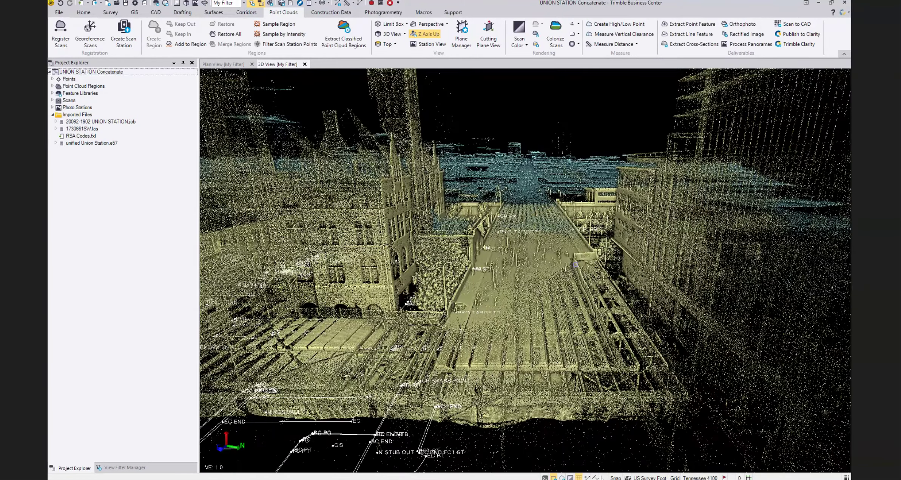
middle_click_drag(642, 271, 547, 287)
middle_click_drag(488, 246, 468, 256)
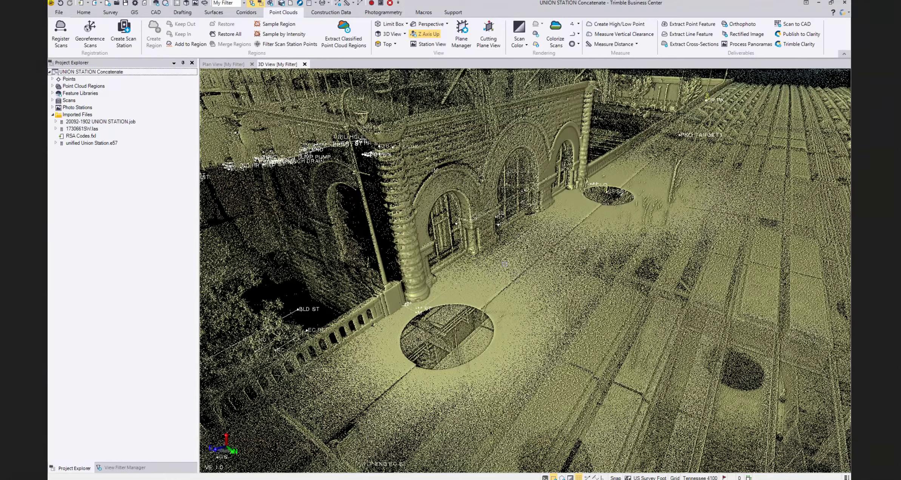
mouse_move(505, 264)
middle_mouse_down()
mouse_move(622, 238)
mouse_move(426, 242)
mouse_move(502, 234)
mouse_move(559, 254)
mouse_move(617, 242)
mouse_move(590, 271)
mouse_move(651, 275)
mouse_move(629, 254)
mouse_move(647, 288)
mouse_move(607, 281)
mouse_move(600, 301)
mouse_move(524, 238)
mouse_move(593, 252)
mouse_move(541, 254)
mouse_move(604, 257)
middle_mouse_up()
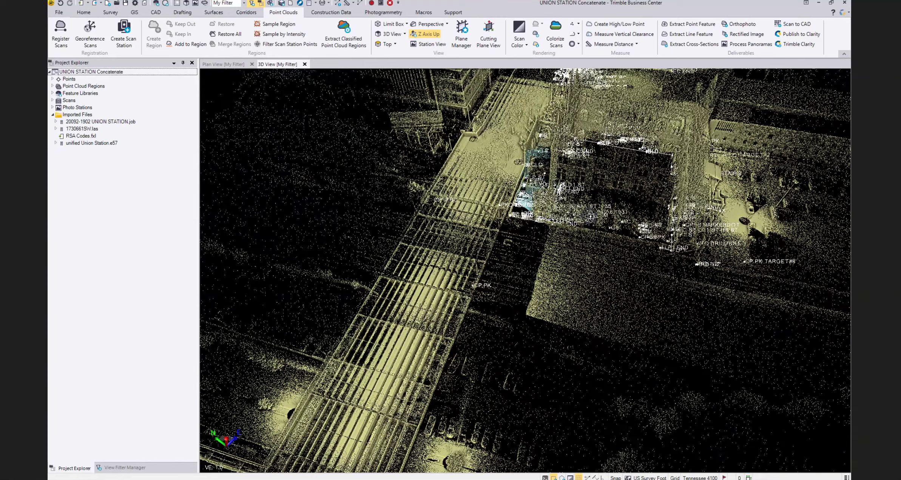
Step: Examine the surveyed points and scan data below the bridge deck, and the station building from several sides in 3D
middle_click_drag(590, 216, 810, 172)
scroll(577, 260, "up", 5)
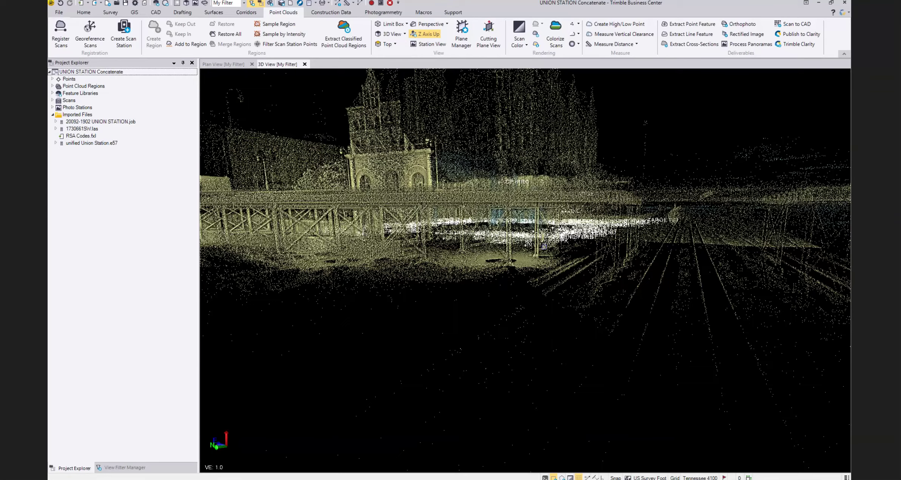
middle_click_drag(597, 243, 631, 320)
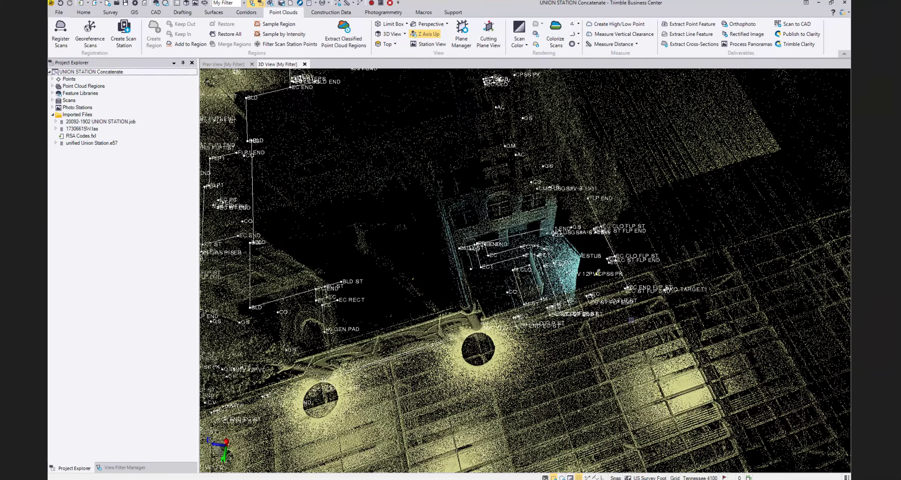
scroll(538, 250, "up", 4)
middle_click_drag(539, 252, 542, 283)
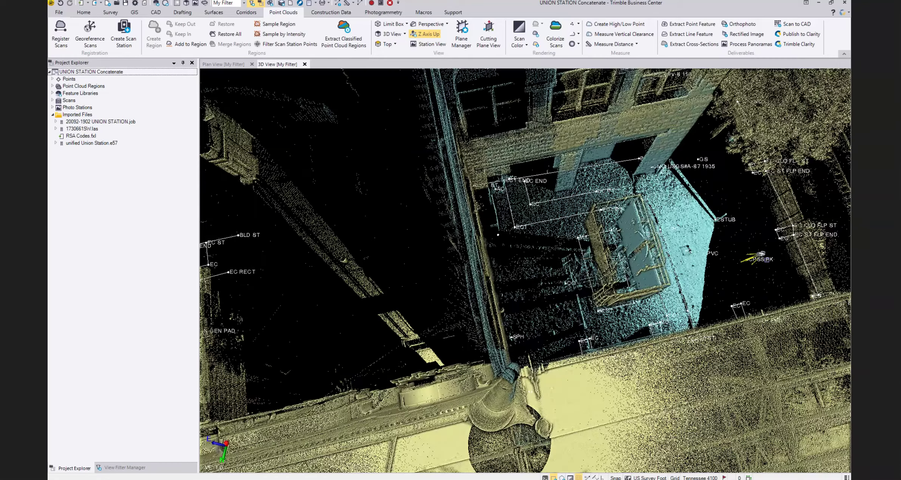
middle_click_drag(617, 261, 592, 304)
scroll(535, 288, "down", 3)
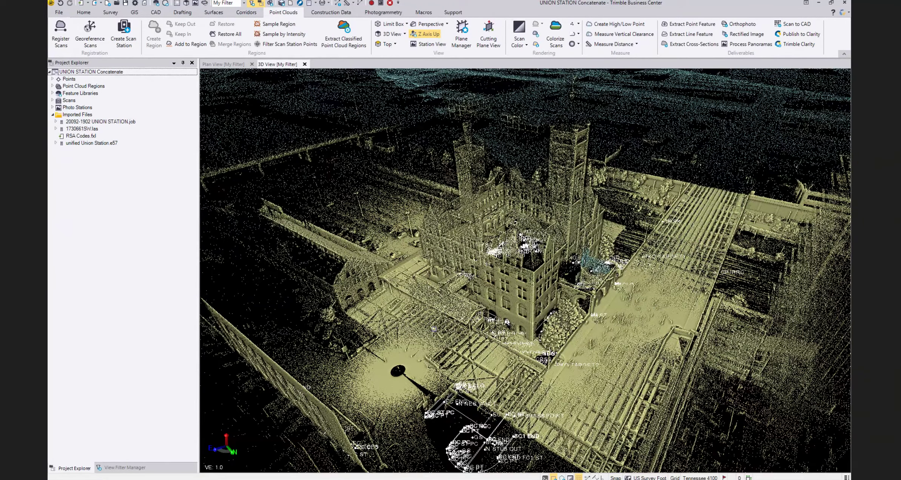
middle_click_drag(469, 353, 500, 449)
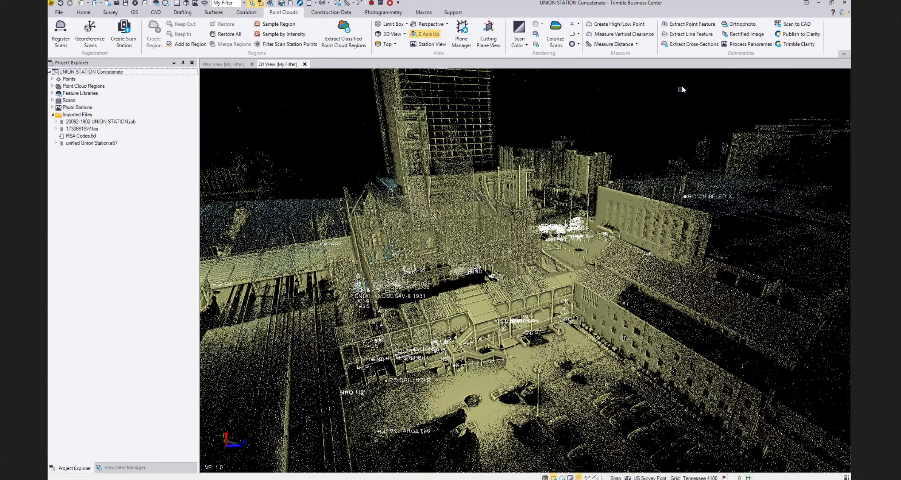
Step: Switch to the Project Sam Concatenate project and examine its classified point cloud of roads, trees and buildings in the 3D view
left_click(819, 4)
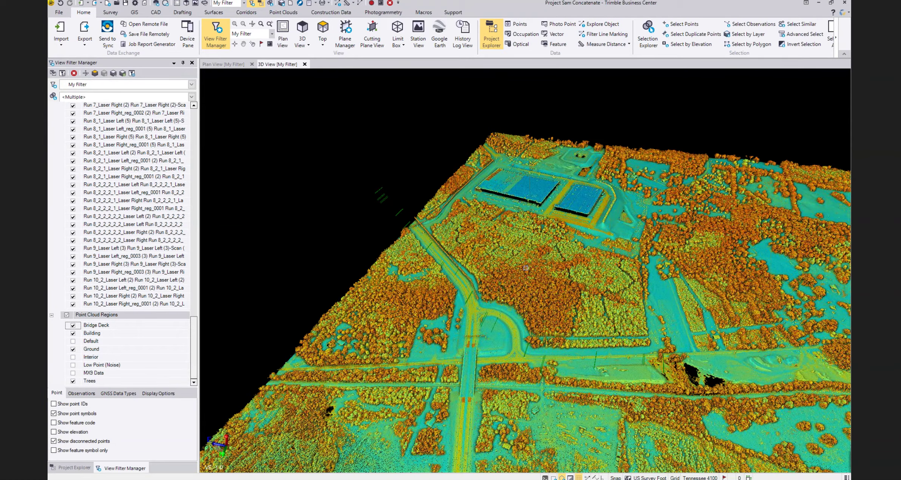
left_click_drag(541, 293, 540, 319)
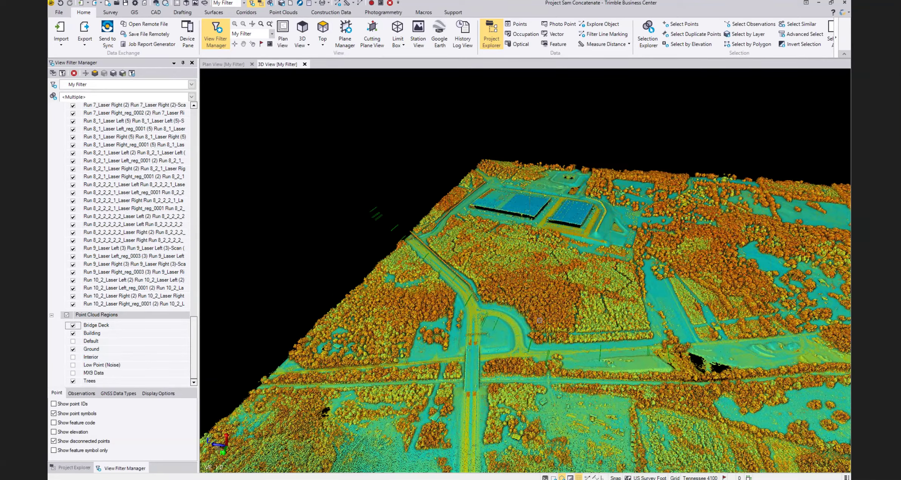
middle_click_drag(540, 320, 532, 332)
left_click_drag(532, 331, 534, 327)
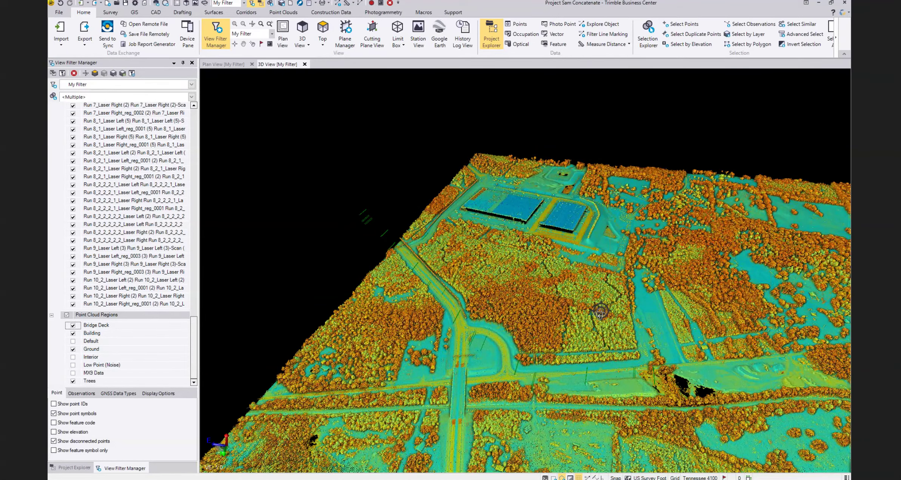
middle_click_drag(601, 311, 582, 319)
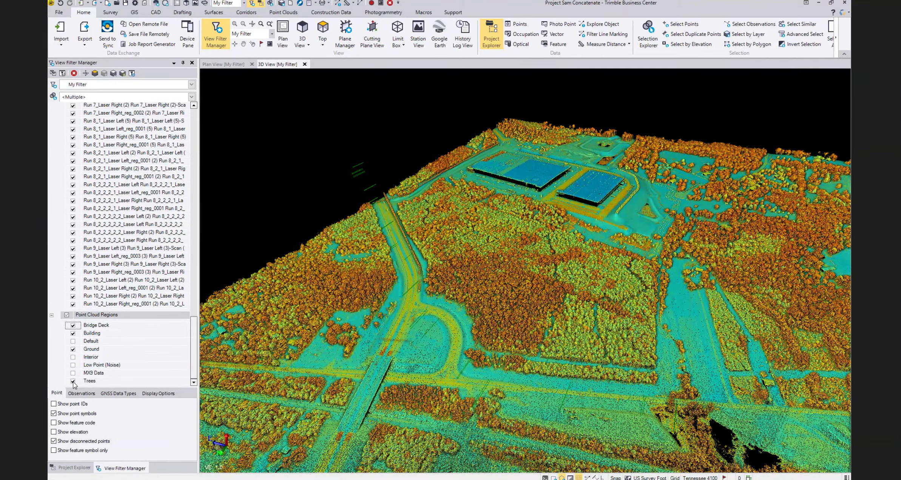
Step: Hide the Bridge Deck, Building and Trees point cloud regions so that only the Ground region is displayed
left_click(72, 333)
left_click(73, 380)
mouse_move(564, 270)
middle_mouse_down()
mouse_move(539, 270)
mouse_move(552, 296)
mouse_move(604, 269)
mouse_move(572, 242)
mouse_move(600, 274)
mouse_move(560, 270)
mouse_move(607, 278)
mouse_move(610, 290)
mouse_move(588, 286)
mouse_move(596, 302)
mouse_move(579, 274)
mouse_move(550, 255)
mouse_move(564, 289)
mouse_move(547, 266)
middle_mouse_up()
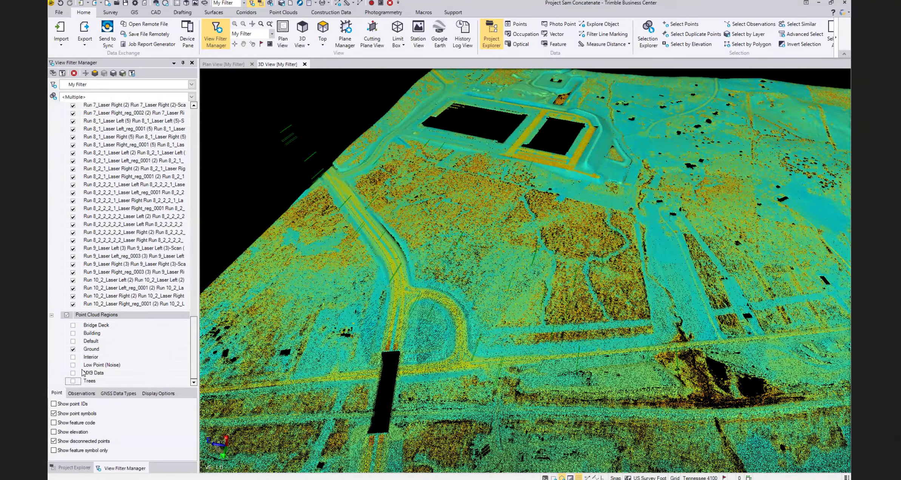
Step: Show the MX9 Data region and hide the Ground region, comparing the MX9 data with and without the ground points
left_click(74, 373)
left_click(73, 348)
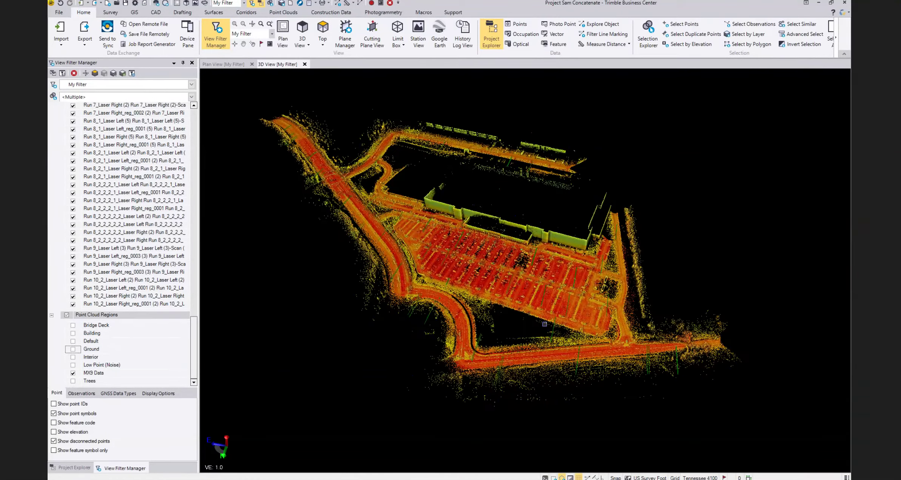
middle_click_drag(545, 324, 547, 299)
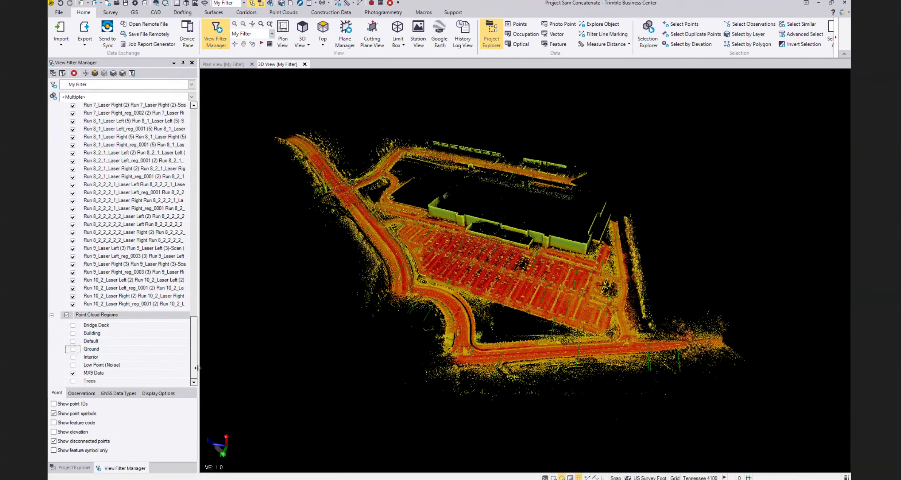
left_click(73, 349)
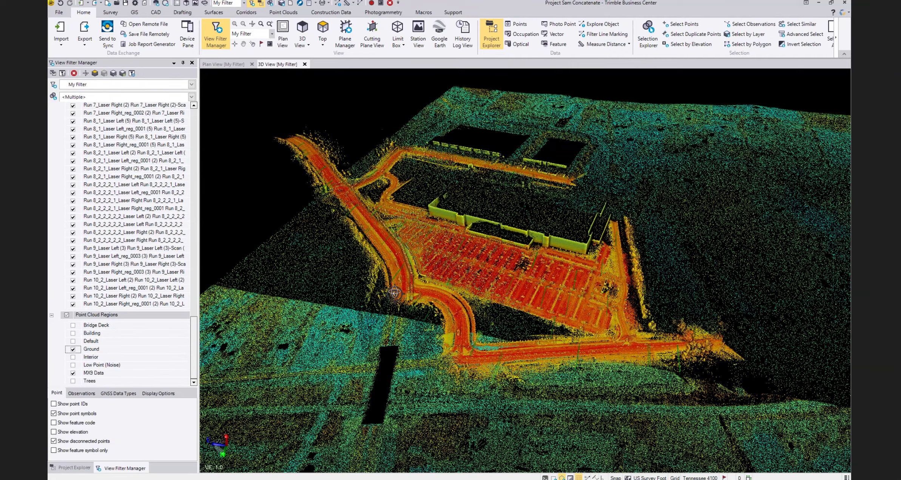
mouse_move(394, 293)
middle_mouse_down()
mouse_move(425, 316)
mouse_move(375, 256)
mouse_move(304, 259)
mouse_move(383, 284)
mouse_move(562, 309)
mouse_move(536, 308)
middle_mouse_up()
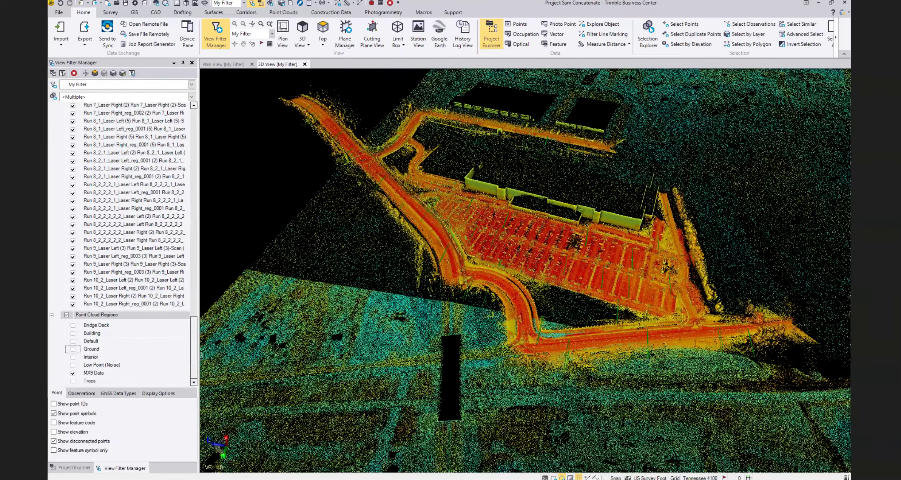
Step: Show the RTK Vector raw data and examine the vectors over the MX9 roads and parking lot in the 3D view
left_click_drag(194, 355, 203, 159)
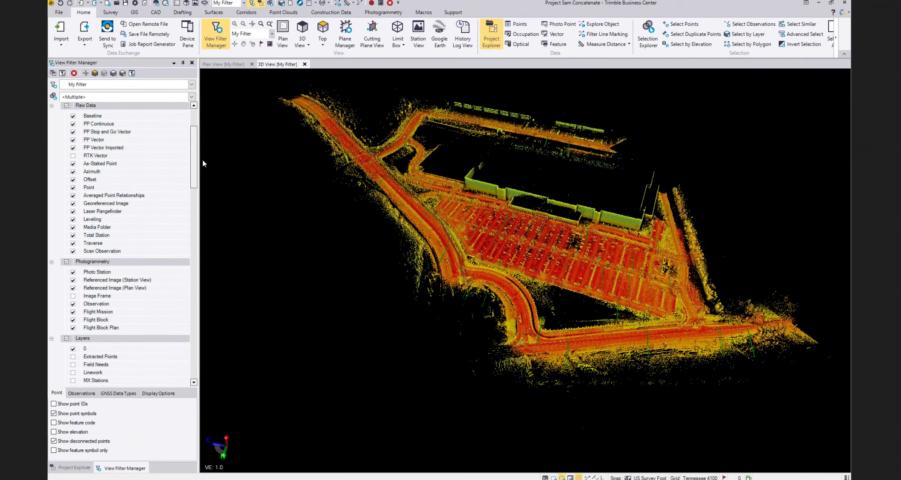
left_click(74, 156)
scroll(193, 145, "down", 9)
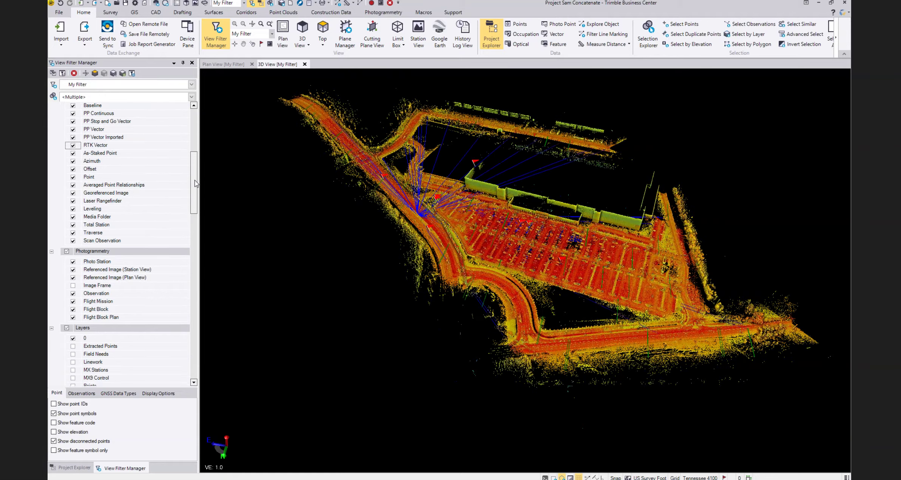
middle_click_drag(462, 226, 257, 320)
scroll(494, 316, "up", 5)
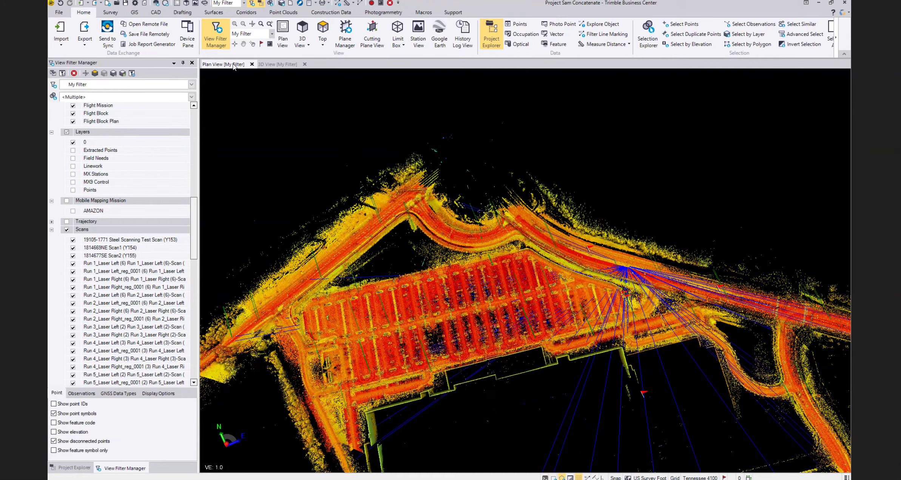
Step: Examine the MX9 scan data and RTK vectors along the curved road and parking lot in the plan view
middle_click(596, 311)
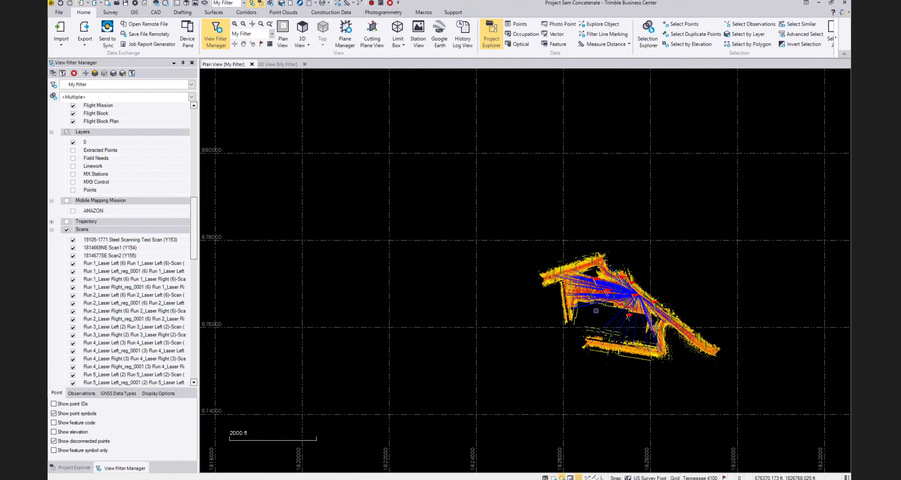
scroll(597, 311, "up", 10)
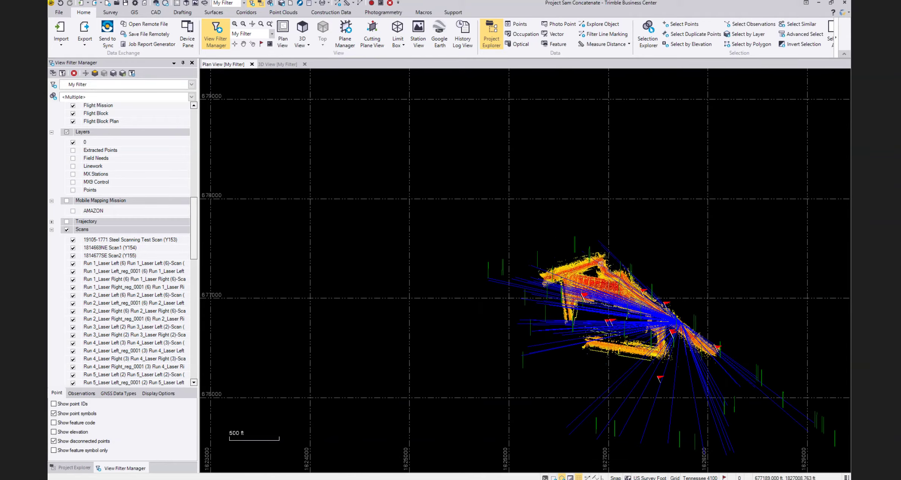
scroll(561, 257, "up", 2)
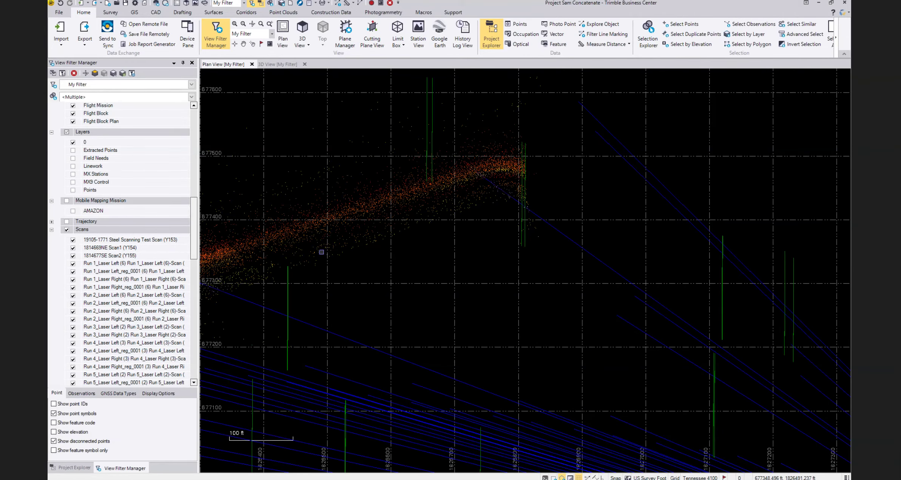
scroll(321, 252, "down", 1)
middle_click_drag(443, 272, 496, 271)
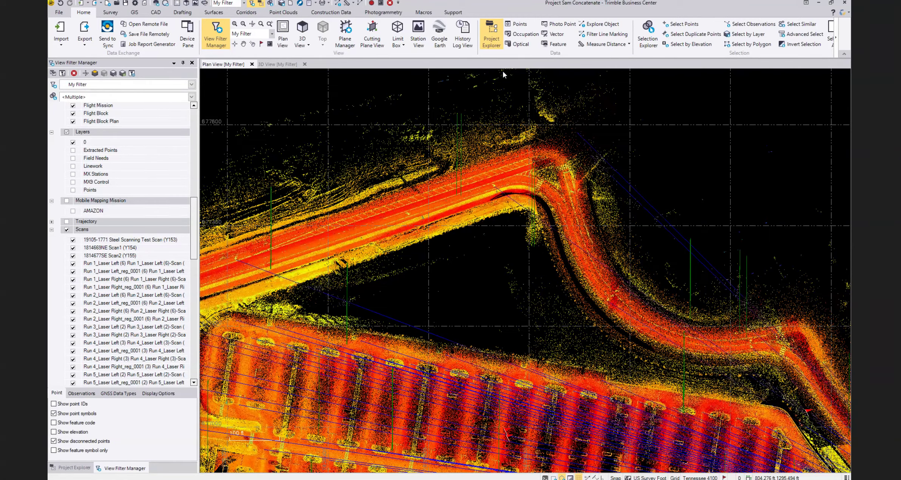
Step: Start a polyline named Area 4 on the Field Needs layer at elevation 0 that always closes by connecting its ends
left_click(154, 13)
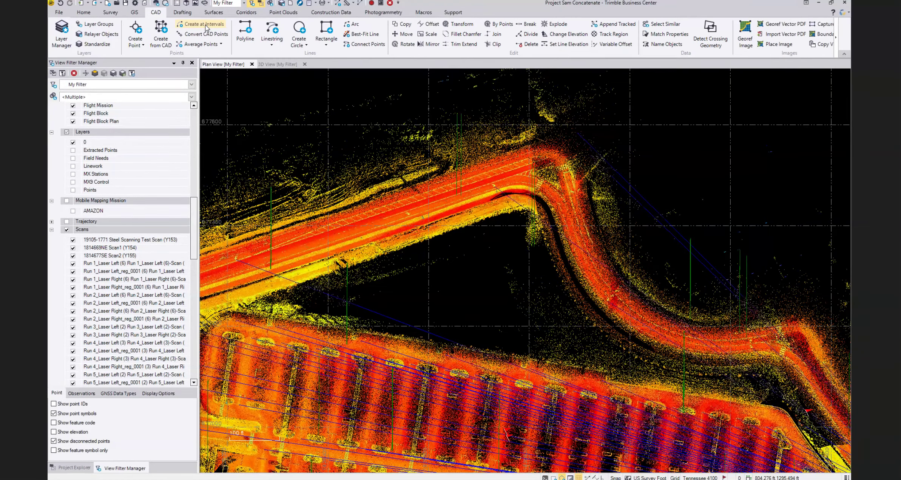
left_click(243, 30)
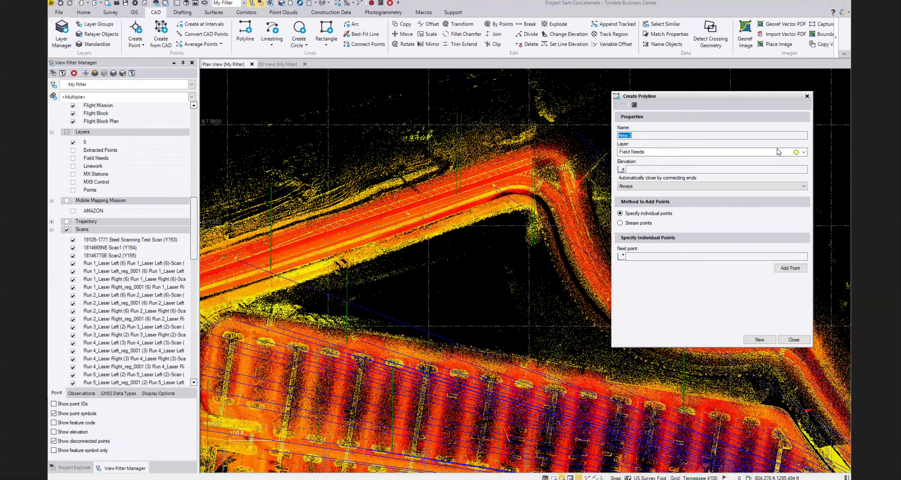
left_click(638, 135)
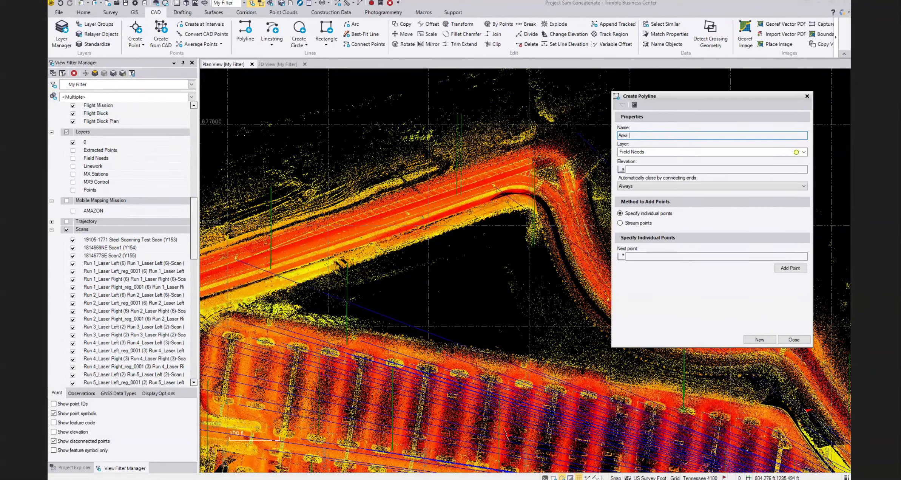
left_click(641, 169)
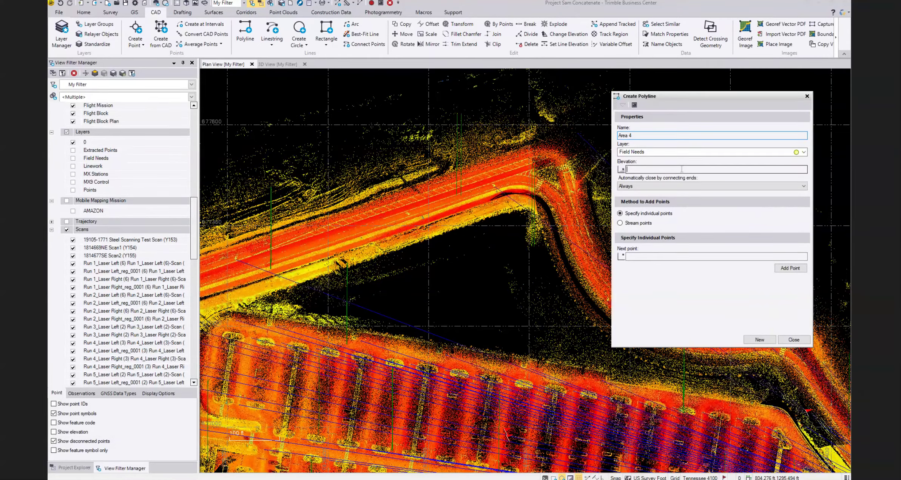
type("0")
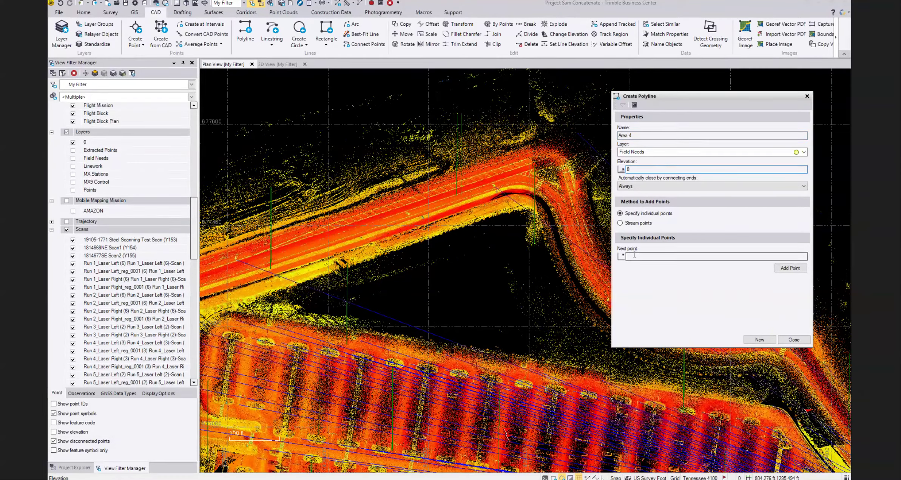
left_click(635, 255)
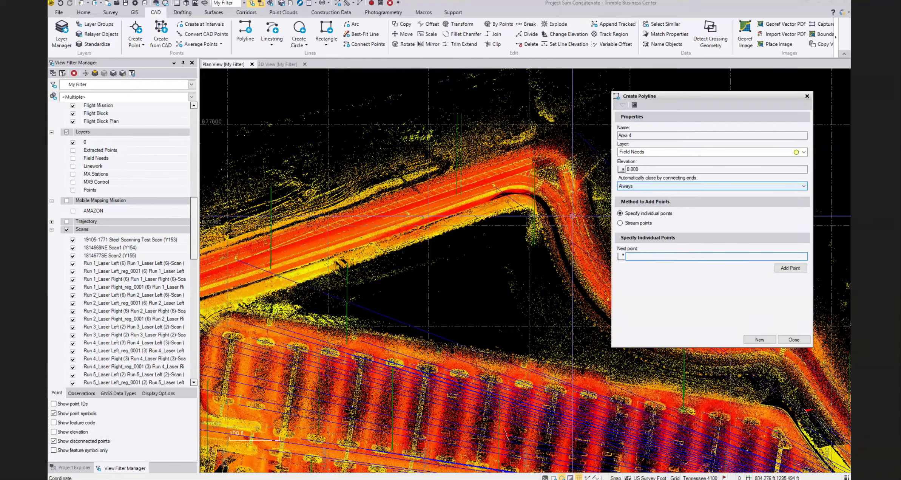
Step: Try to place the Area 4 polyline's points around the empty triangular gap between the road and the parking lot
left_click(250, 301)
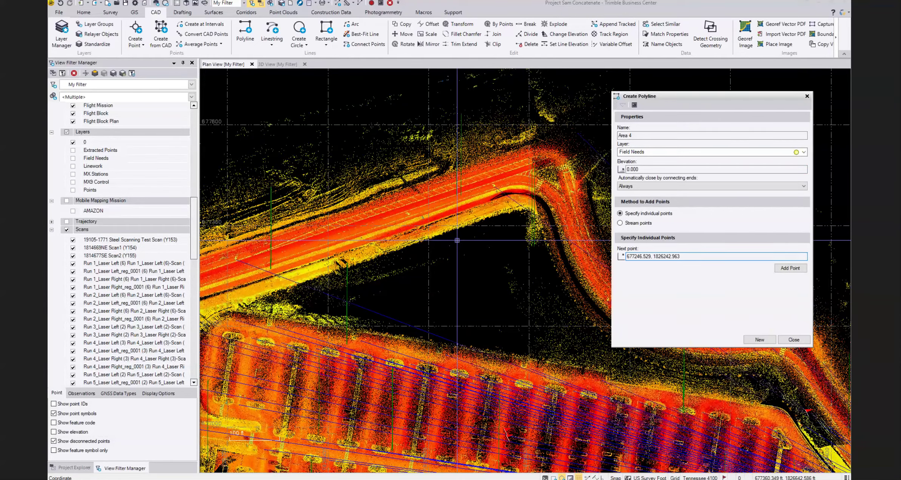
left_click(526, 208)
left_click(401, 245)
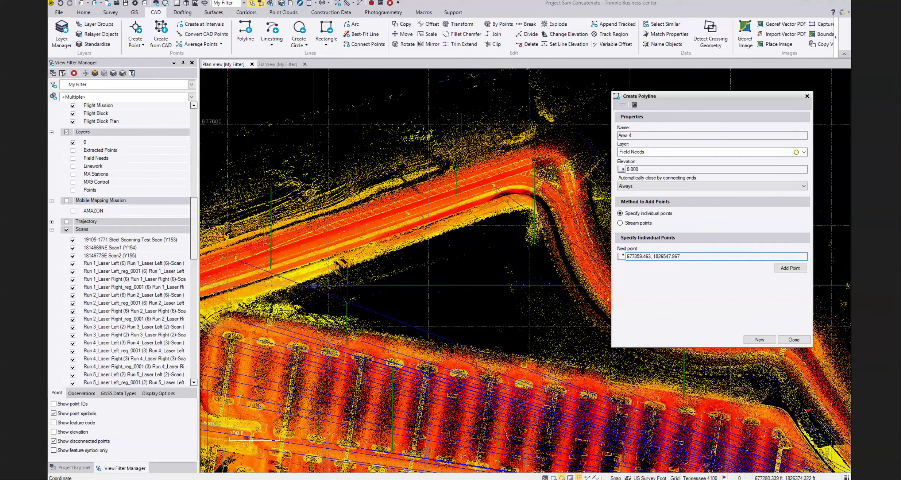
left_click(789, 268)
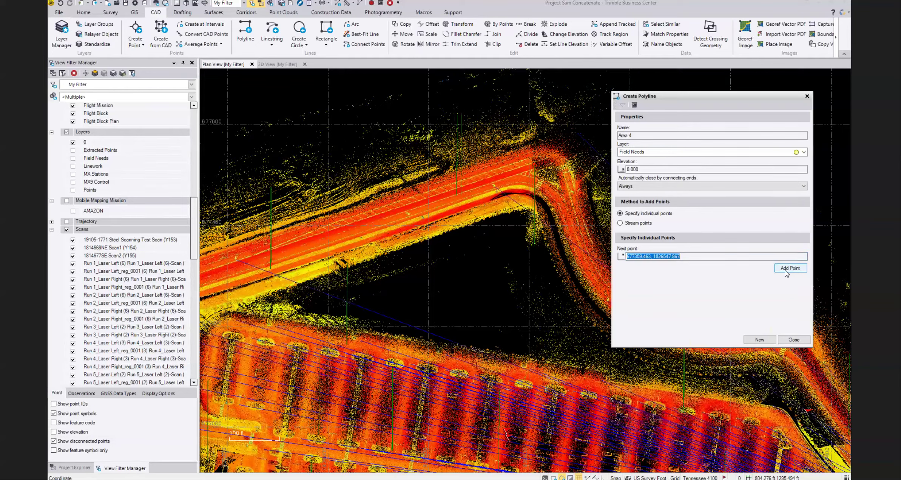
left_click(530, 211)
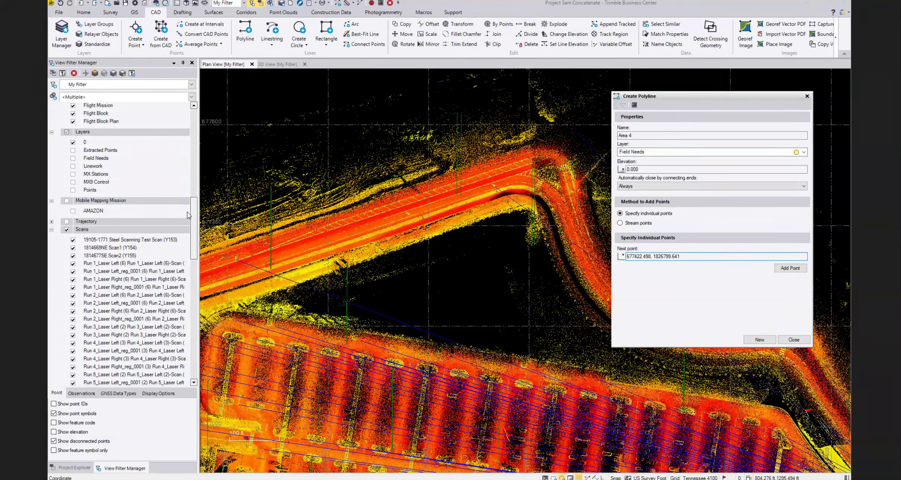
Step: Leave the polyline command, show the Linework layer to examine it over the roads and parking lot, and hide it again
left_click(73, 166)
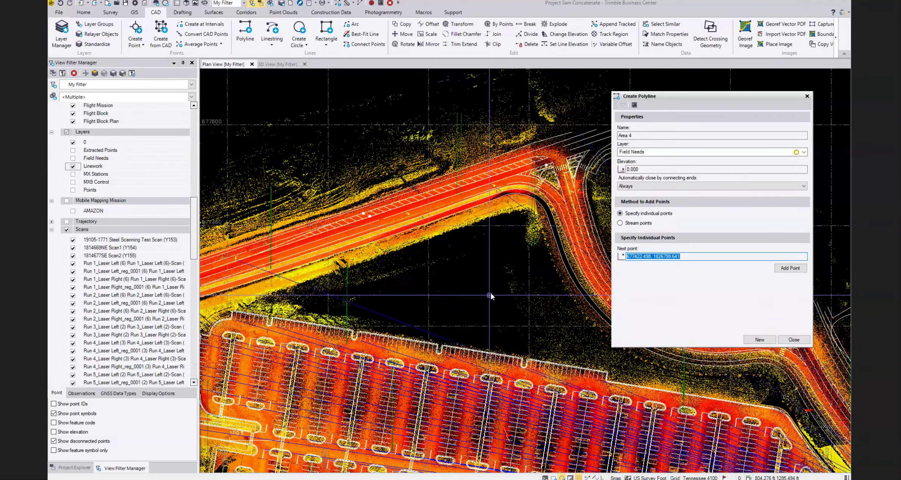
key("Escape")
middle_click_drag(476, 229, 481, 204)
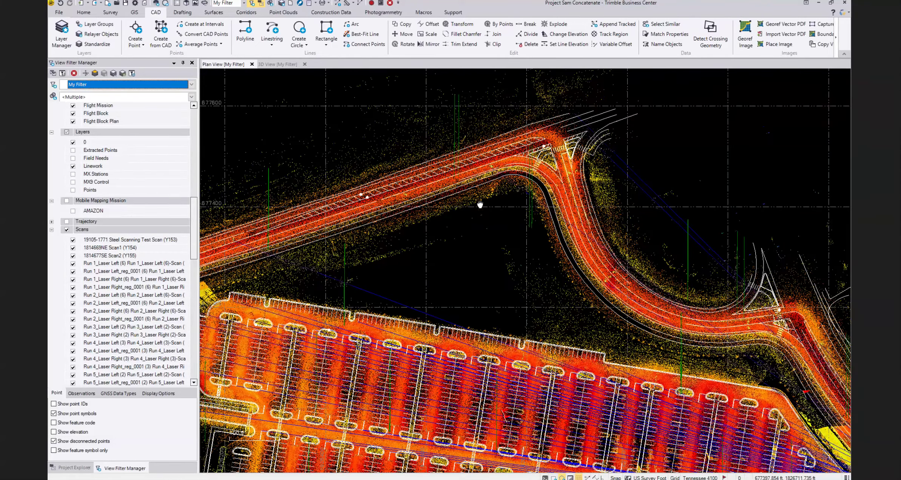
left_click(73, 165)
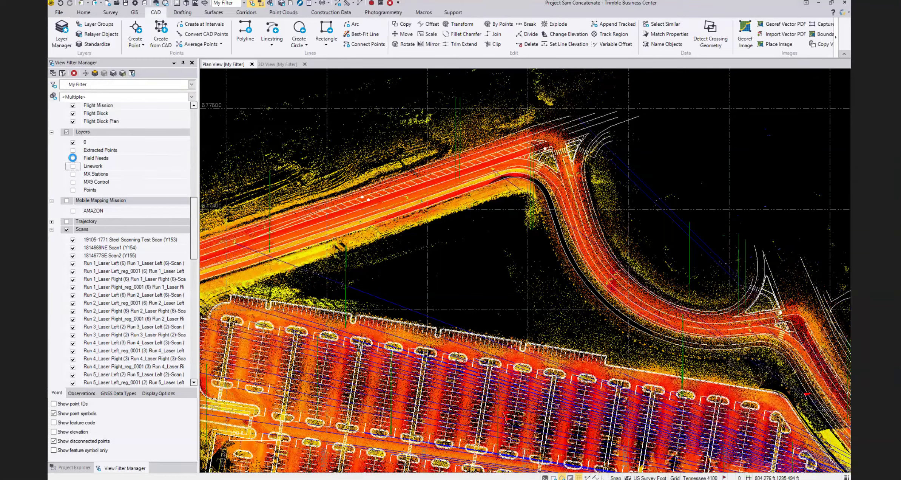
Step: Show the Field Needs layer and select the Area 1 polyline around the gap between the curved road and the parking lot
left_click(73, 158)
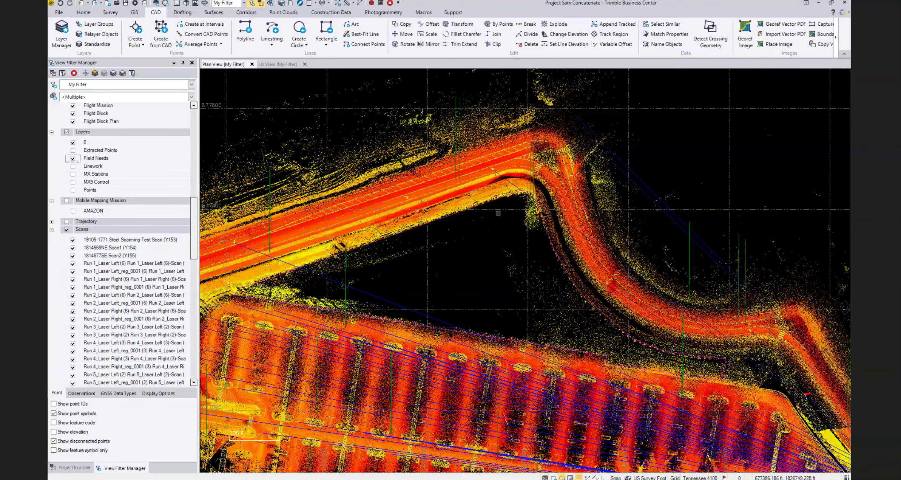
left_click(484, 205)
left_click(506, 220)
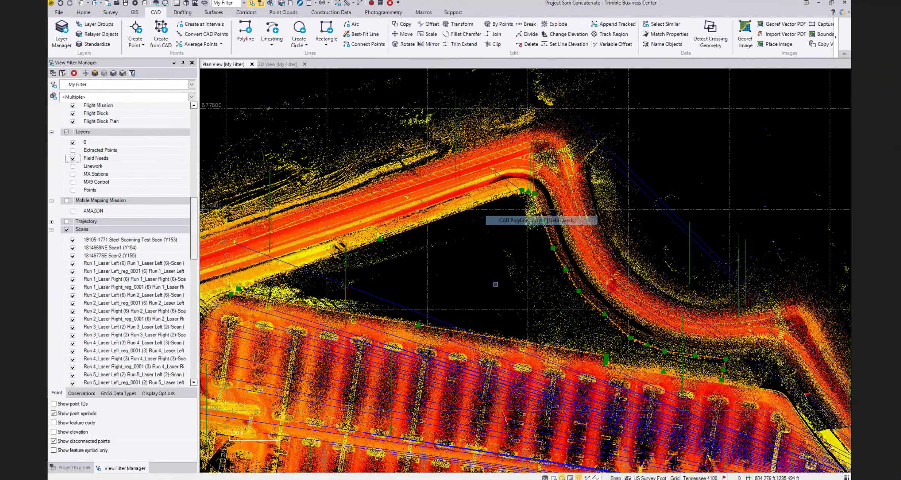
middle_click_drag(498, 275, 528, 226)
key("Escape")
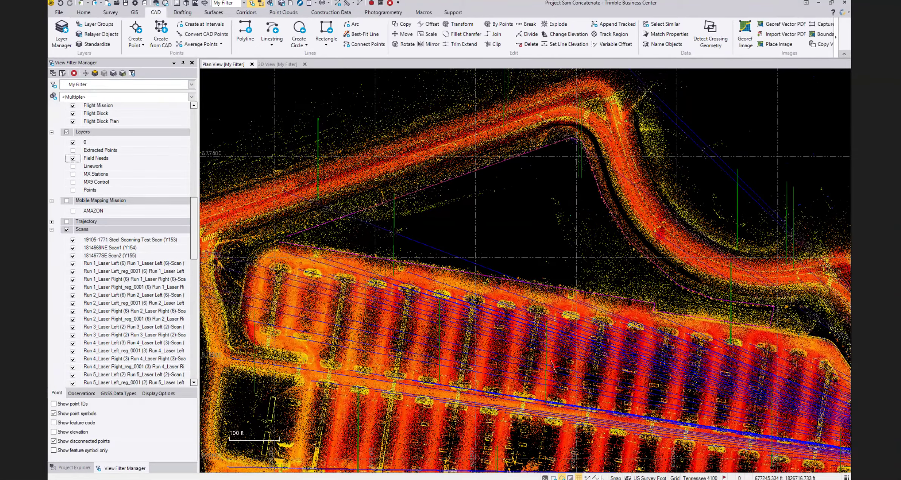
left_click(502, 164)
left_click(532, 181)
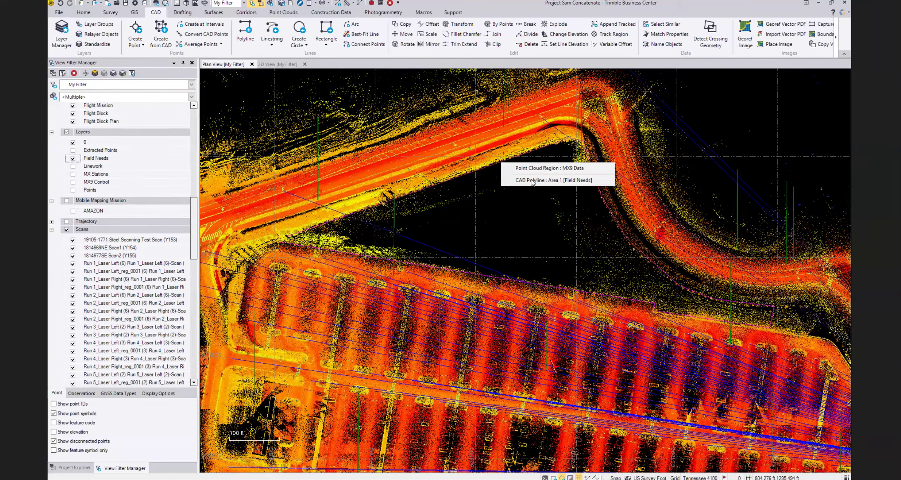
Step: Add the large area polyline south of the building and the Area 2 polyline beside the curved access road to the selection
scroll(531, 179, "down", 2)
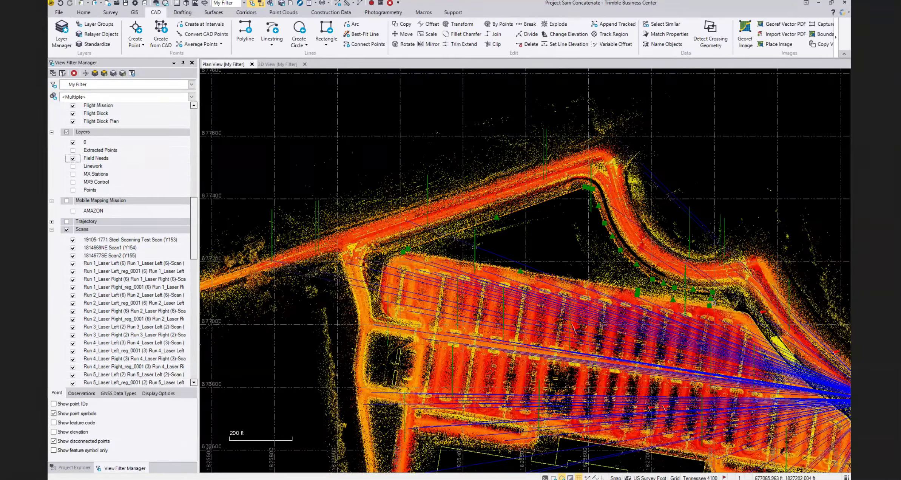
right_click(531, 178)
middle_click_drag(657, 311, 810, 104)
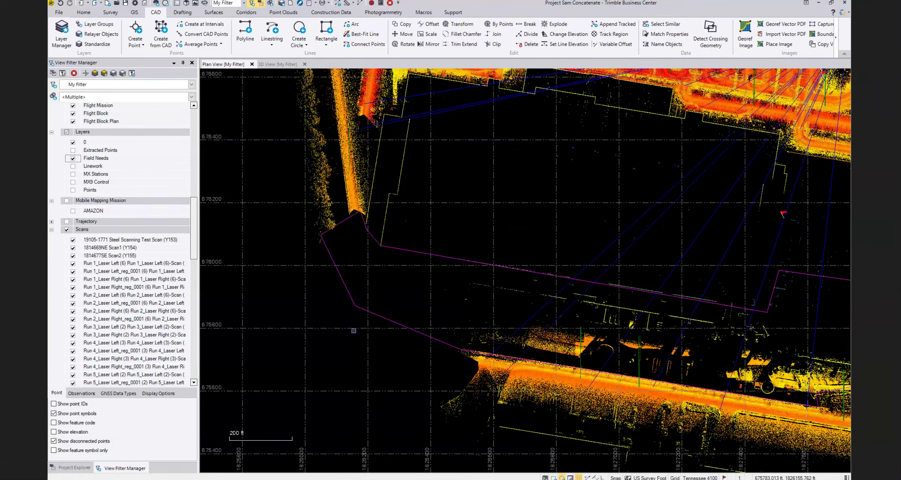
left_click(359, 308, "ctrl")
middle_click_drag(849, 200, 481, 322)
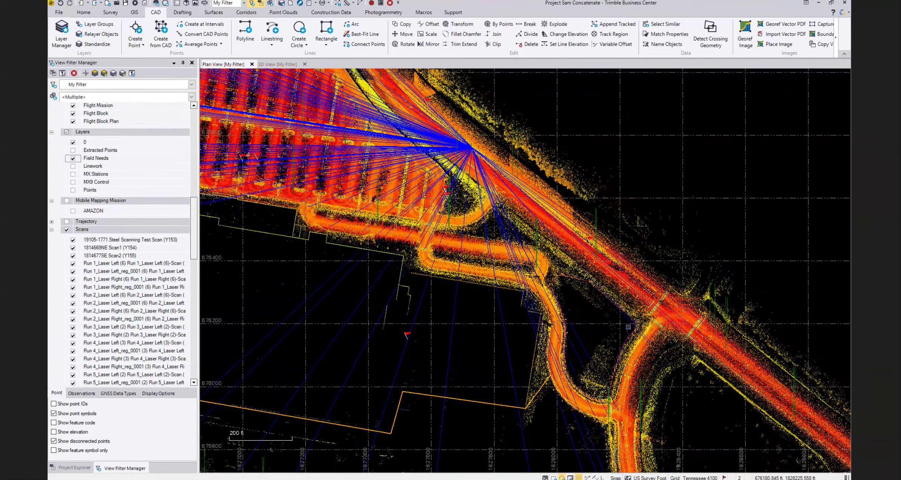
scroll(578, 281, "up", 5)
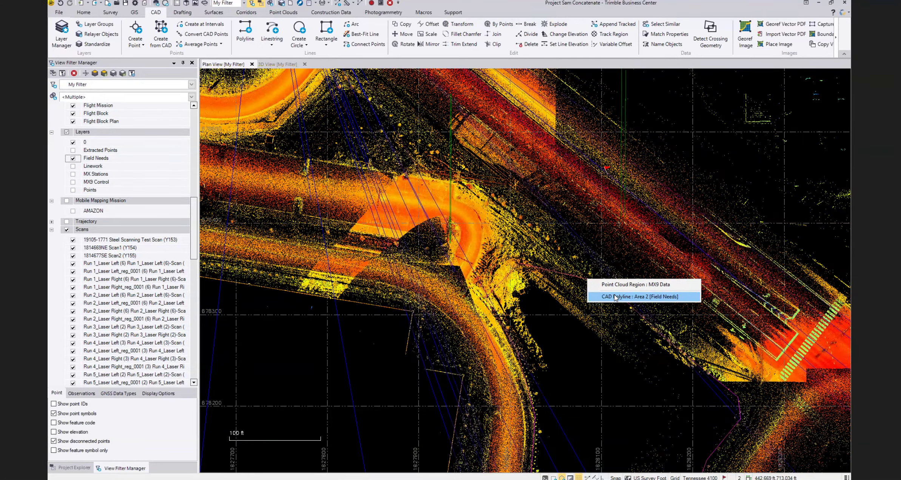
left_click(614, 297)
scroll(576, 341, "down", 5)
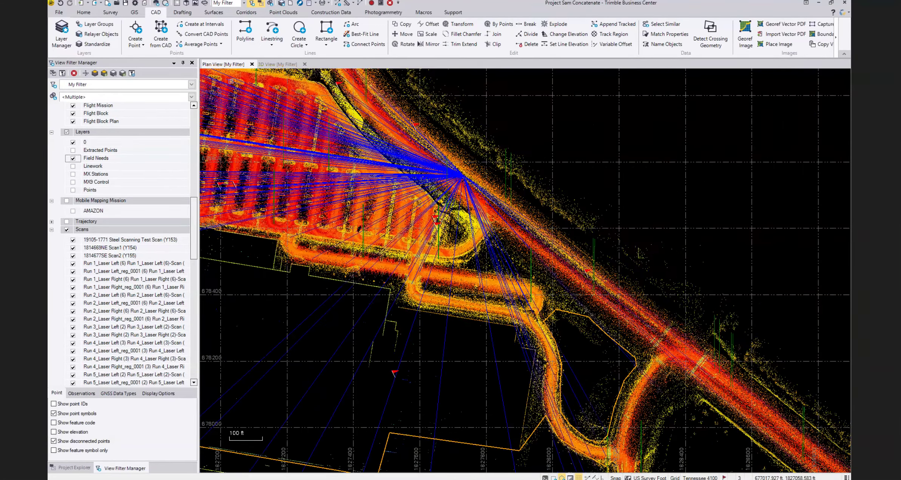
Step: Set up a survey export of the selected polylines with the Trimble Access job file exporter and close it without exporting
left_click(83, 13)
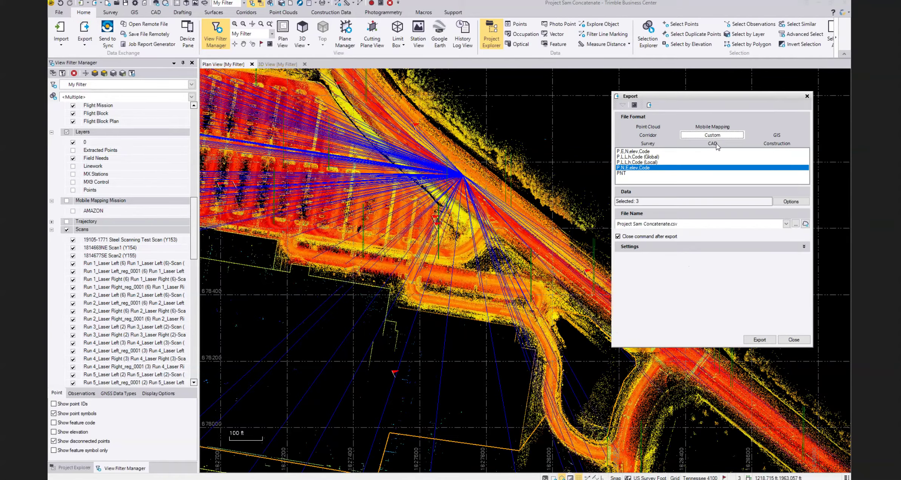
left_click(648, 144)
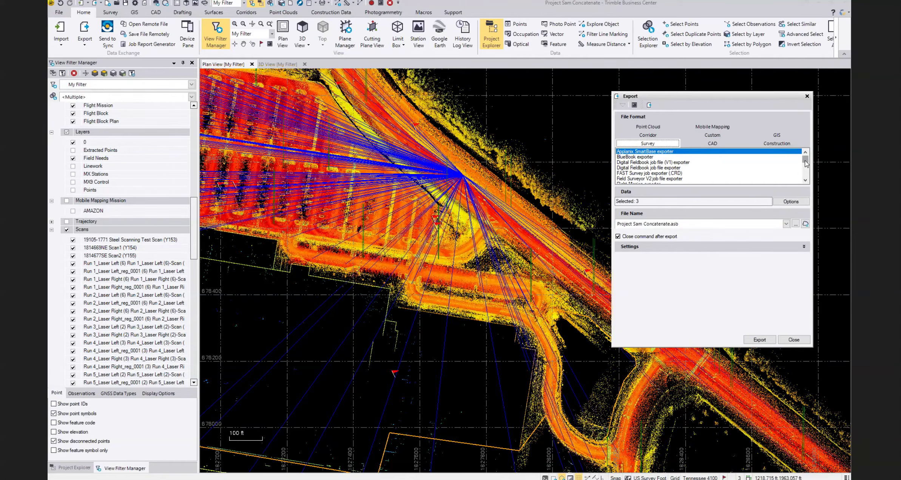
scroll(806, 163, "down", 1)
left_click_drag(806, 163, 807, 167)
scroll(806, 175, "down", 1)
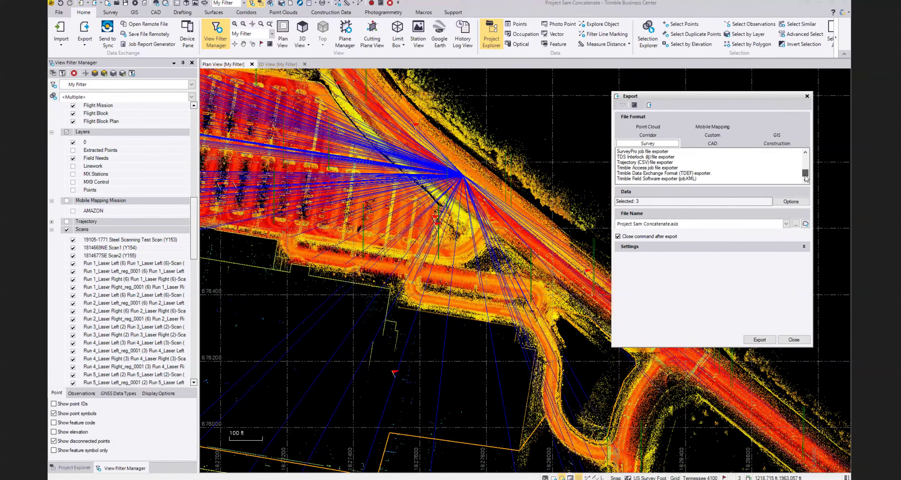
left_click(668, 168)
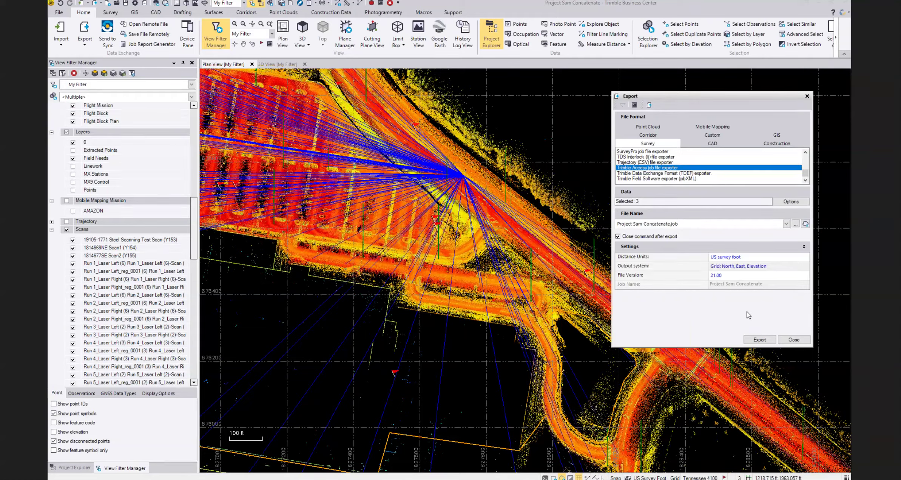
left_click(797, 340)
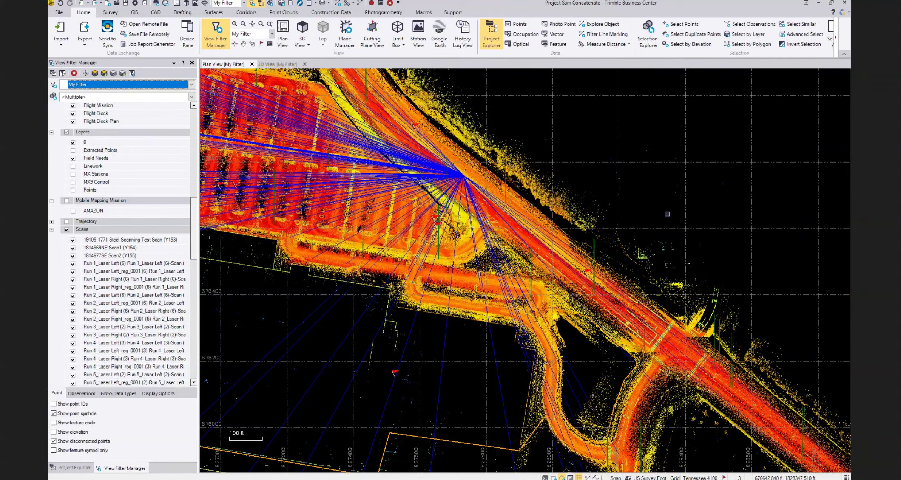
Step: Examine the whole site in the plan view and the 3D view
scroll(657, 202, "down", 5)
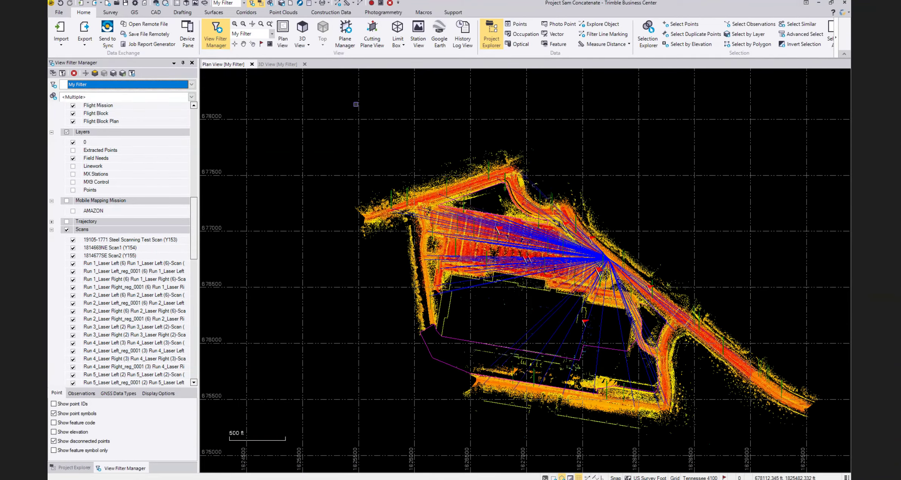
left_click(280, 64)
left_click_drag(656, 362, 569, 326)
scroll(568, 325, "down", 3)
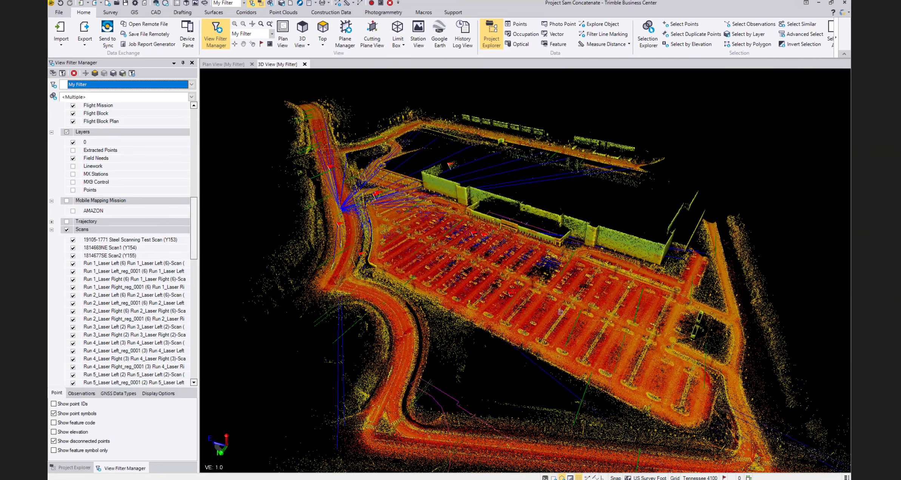
left_click(77, 468)
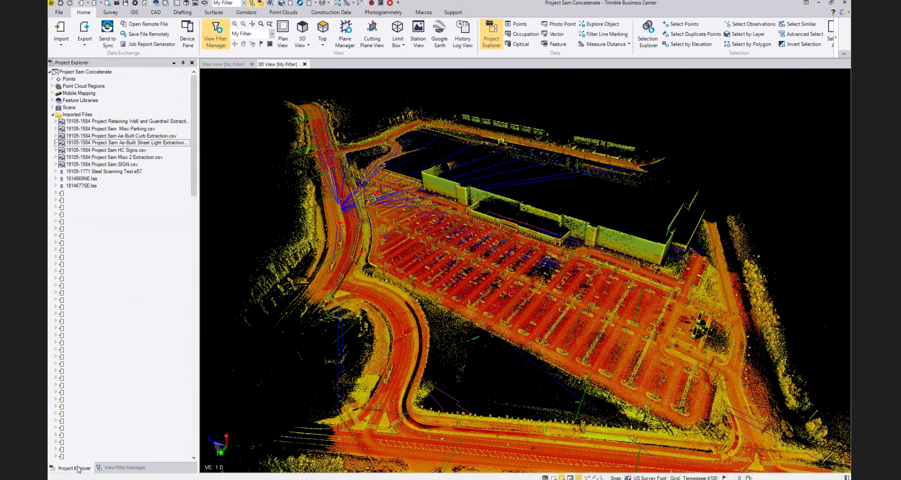
scroll(151, 242, "down", 20)
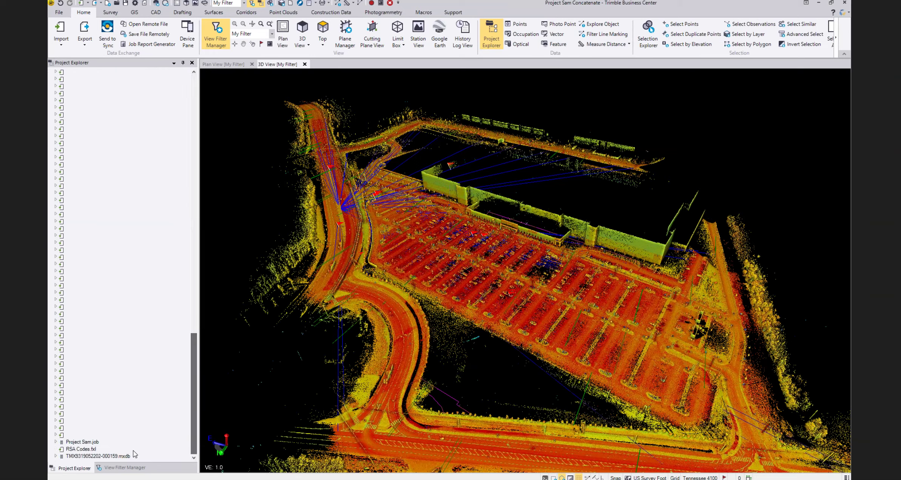
left_click(111, 456)
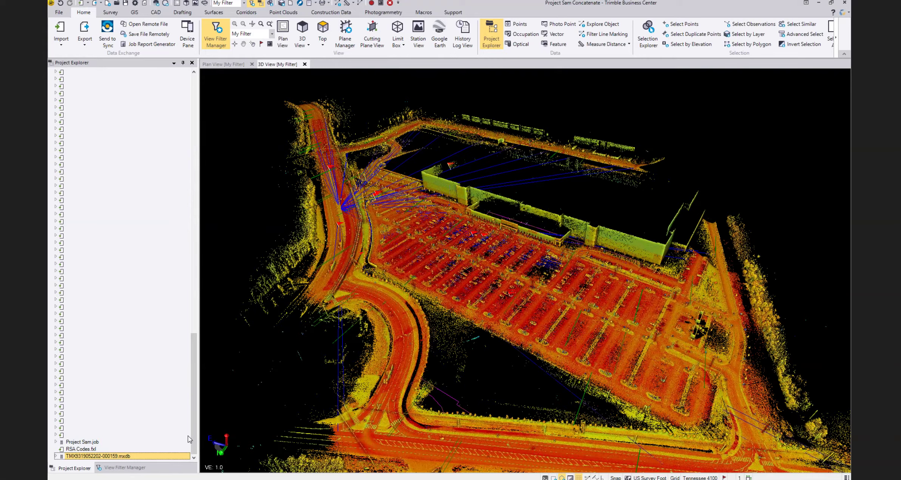
left_click(94, 442)
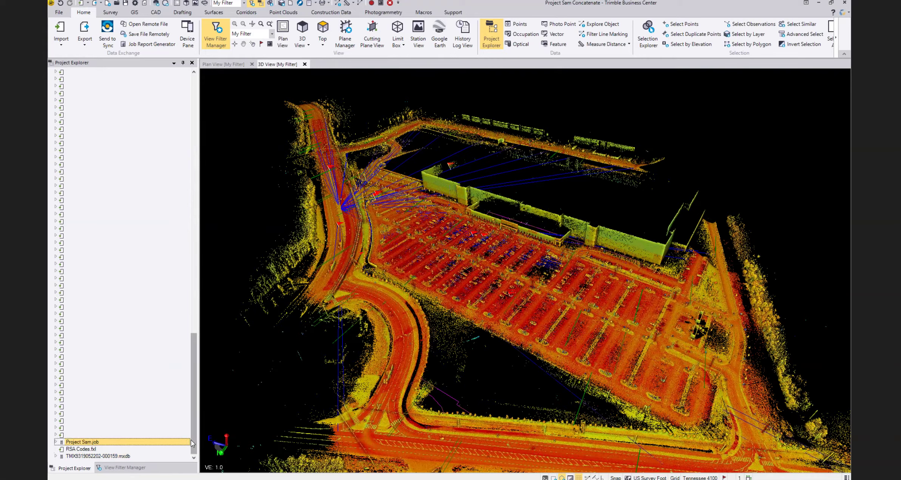
left_click_drag(193, 439, 202, 174)
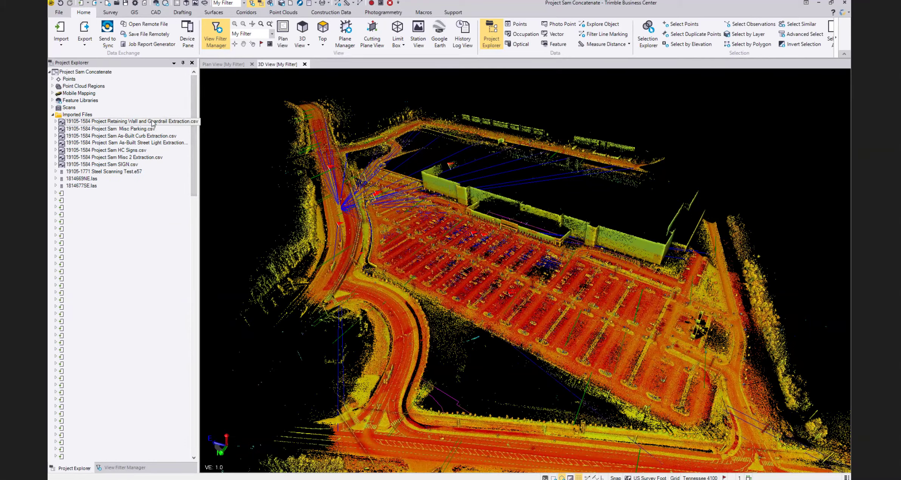
left_click(126, 172)
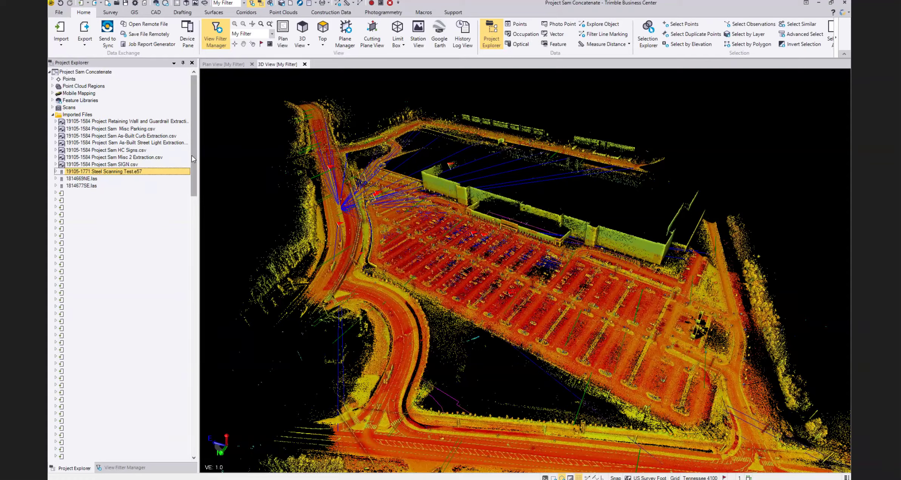
Step: Turn on the Interior point cloud region in the view filter alongside MX9 Data
left_click_drag(193, 156, 190, 147)
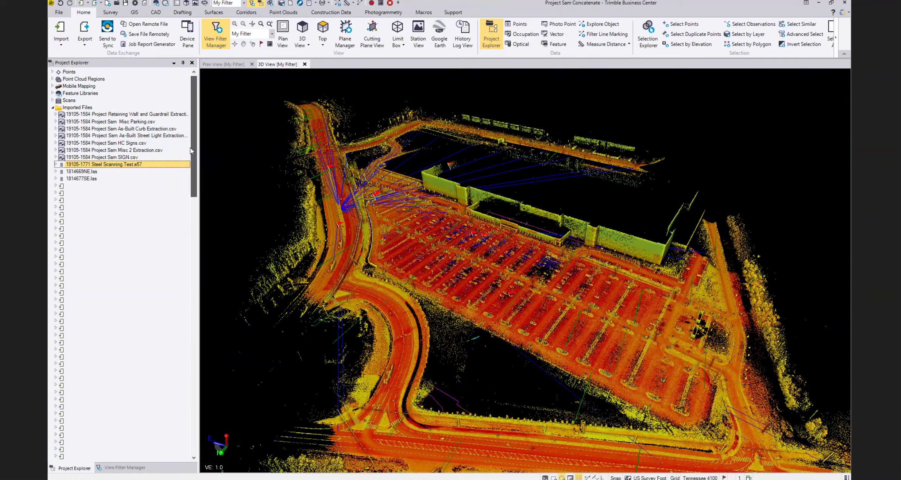
left_click(126, 468)
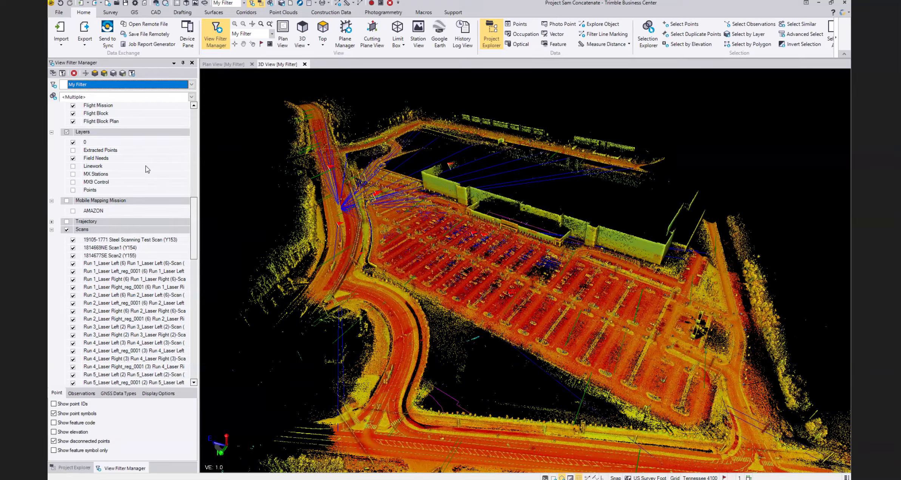
left_click(196, 230)
scroll(195, 230, "down", 14)
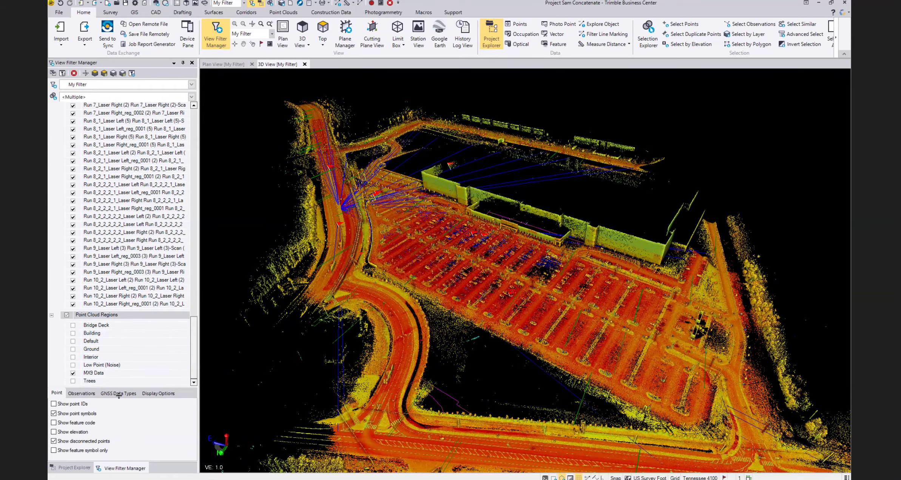
left_click(73, 357)
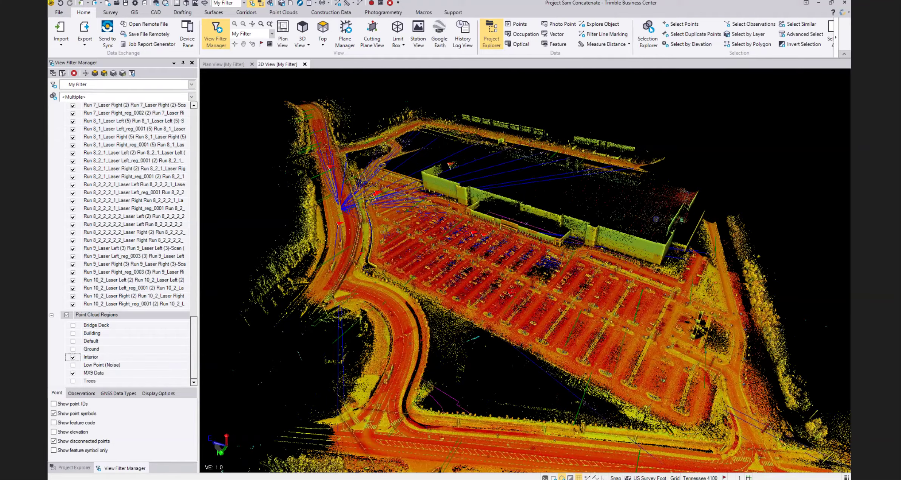
Step: Examine the building's interior steel structure scan from several sides in the 3D view, including its floors and outer wall panels
scroll(670, 206, "up", 2)
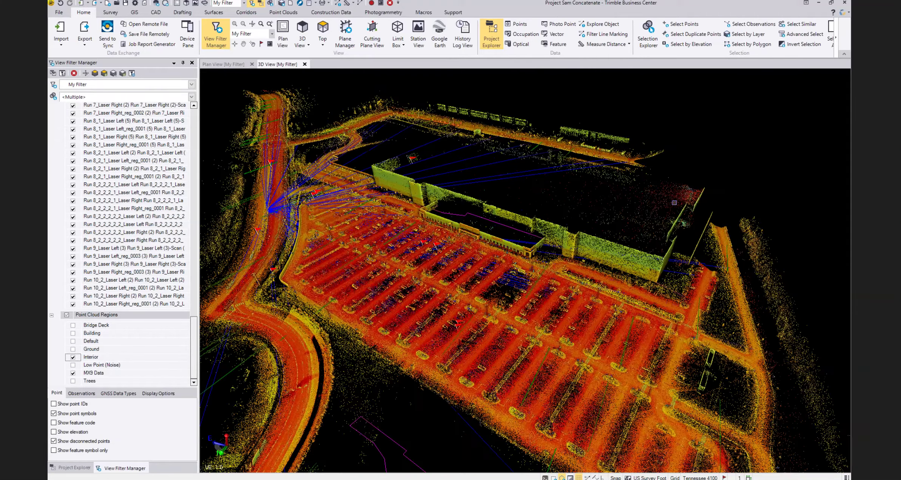
mouse_move(674, 203)
middle_mouse_down()
mouse_move(457, 188)
mouse_move(692, 195)
mouse_move(681, 209)
mouse_move(676, 165)
mouse_move(677, 204)
middle_mouse_up()
key("alt")
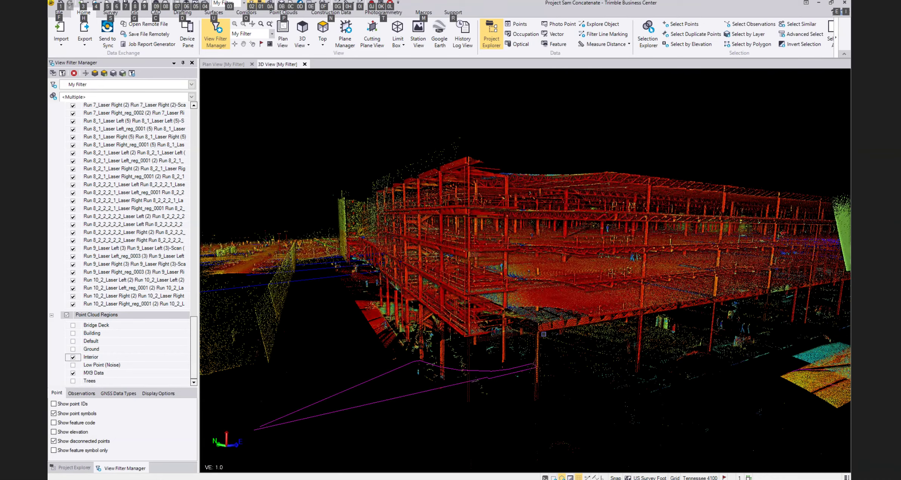
mouse_move(544, 334)
middle_mouse_down()
mouse_move(539, 308)
mouse_move(589, 317)
middle_mouse_up()
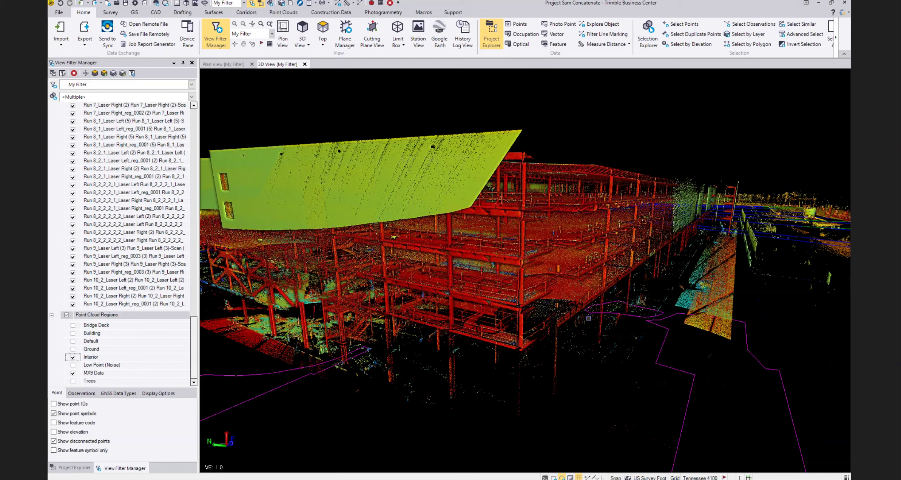
middle_click_drag(566, 286, 563, 283)
scroll(563, 283, "up", 3)
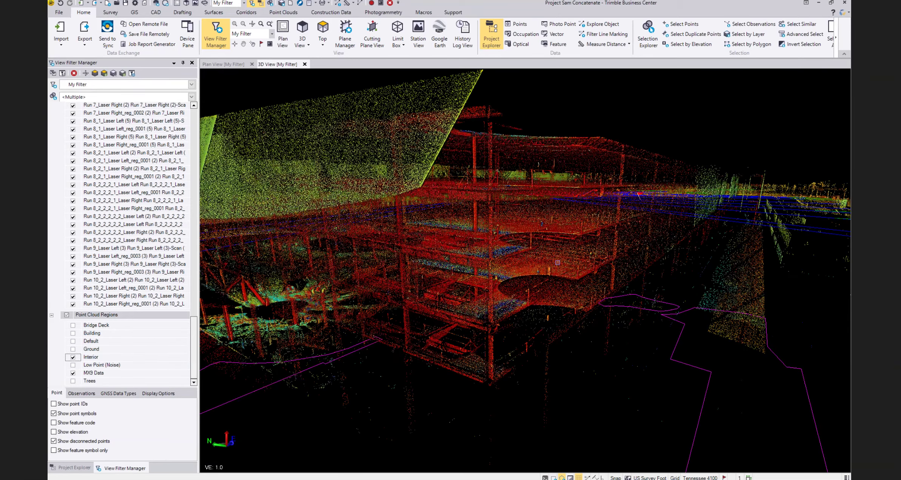
scroll(558, 262, "up", 3)
scroll(537, 266, "up", 2)
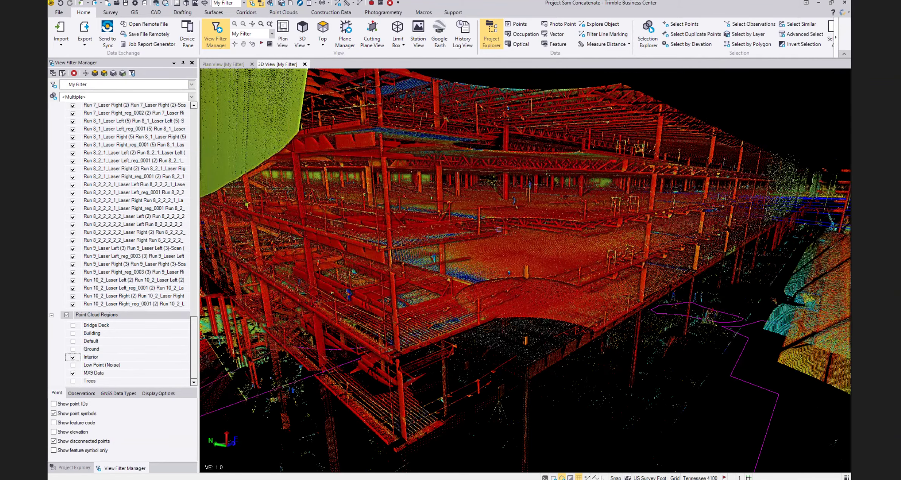
scroll(499, 230, "up", 3)
scroll(495, 237, "up", 3)
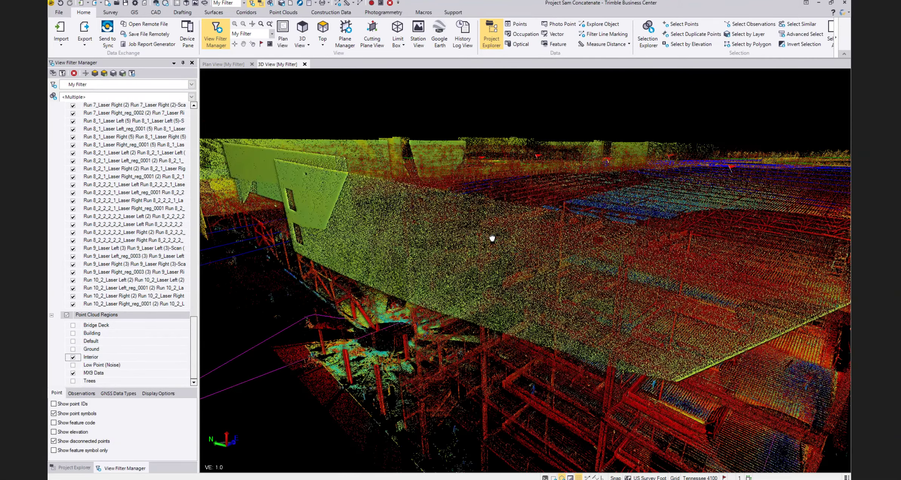
scroll(493, 238, "up", 3)
scroll(519, 267, "down", 3)
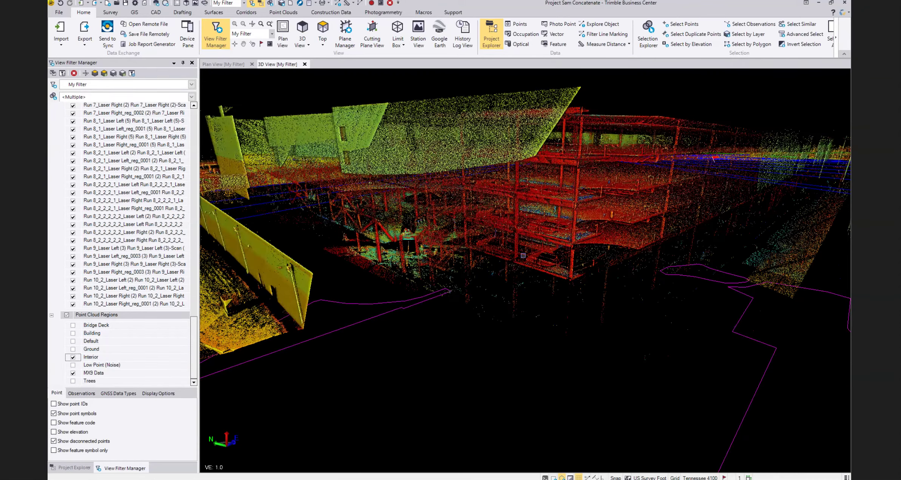
scroll(524, 255, "down", 2)
left_click_drag(523, 256, 522, 297)
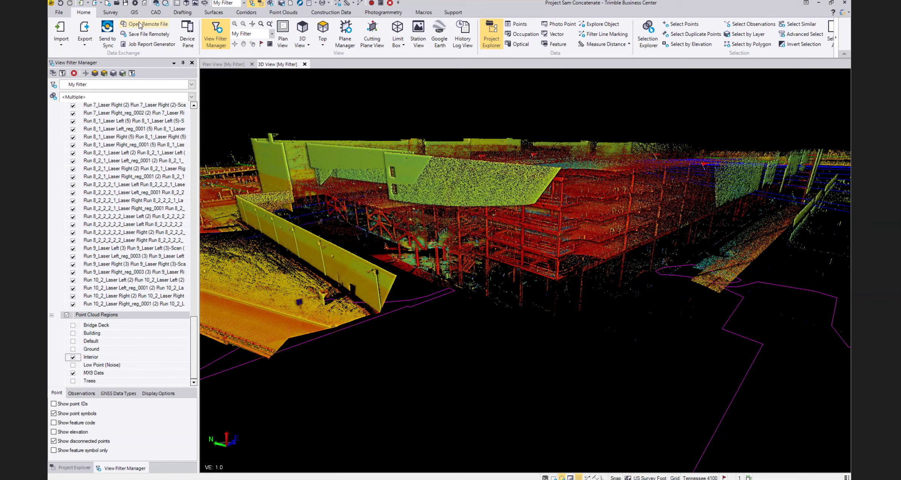
Step: Review the project's coordinate system settings for the geoid model, site calibration and local site
left_click(136, 5)
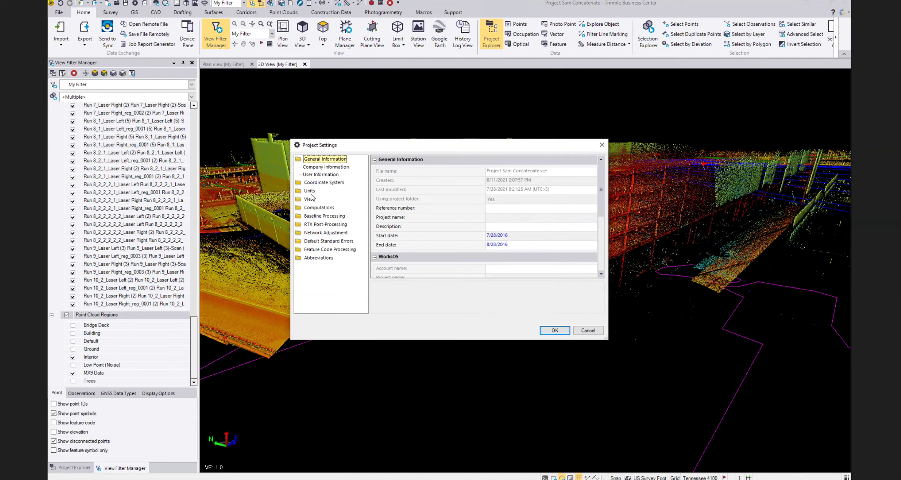
left_click(315, 182)
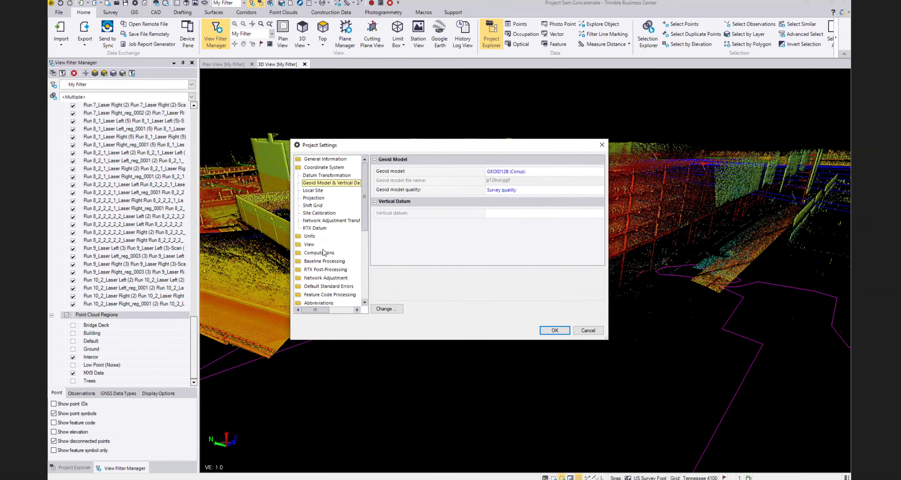
left_click(322, 214)
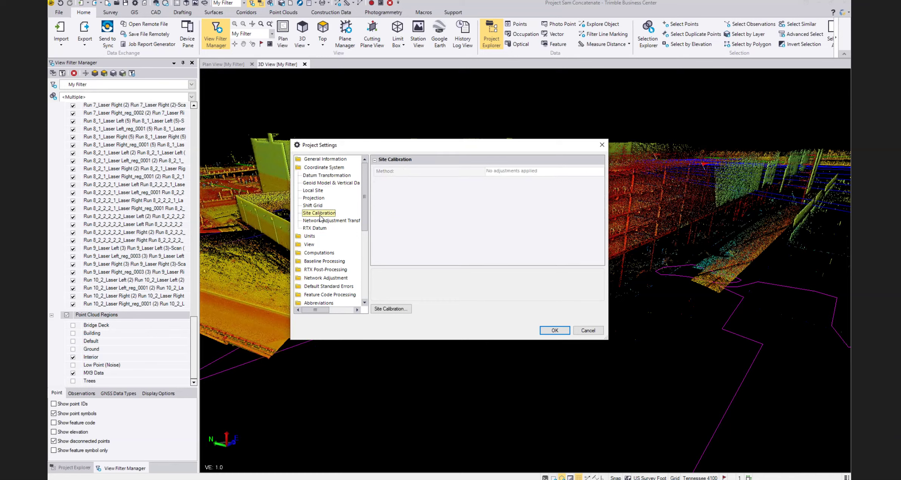
left_click(319, 190)
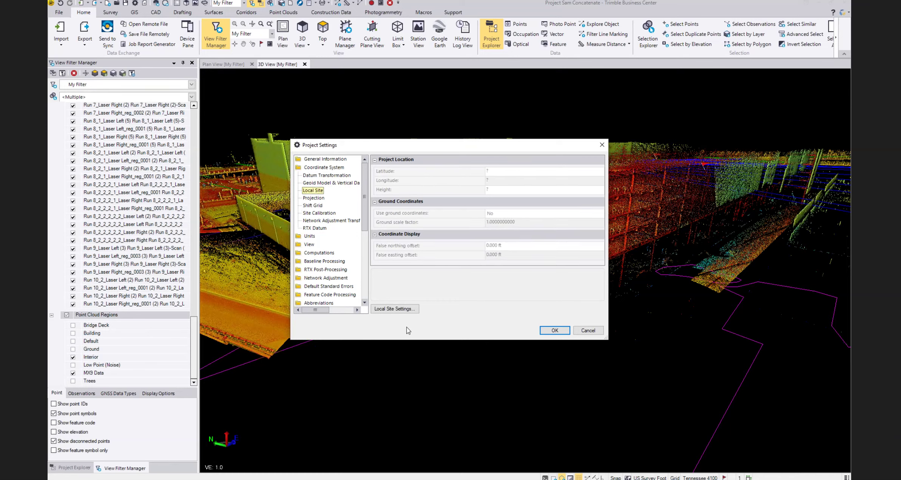
left_click(401, 312)
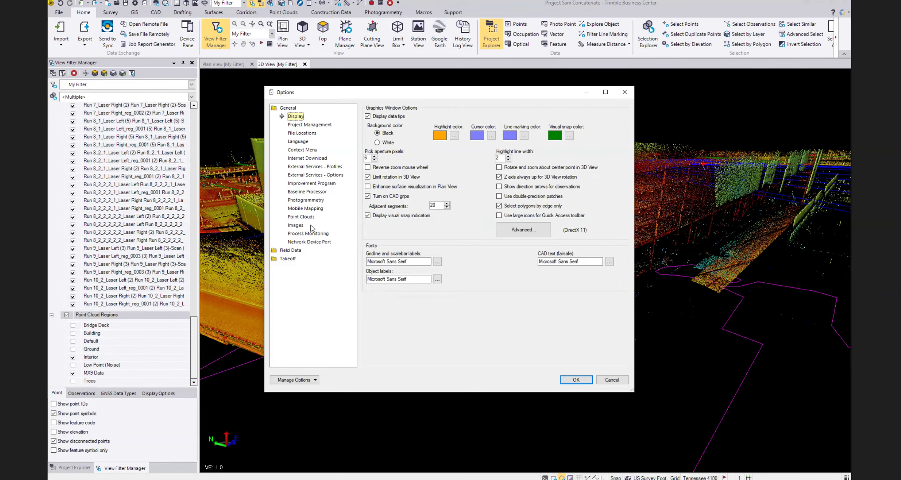
Step: Review the Point Clouds options, including the rendering memory cache size and spatial sampling limit, and close them without saving
left_click(307, 217)
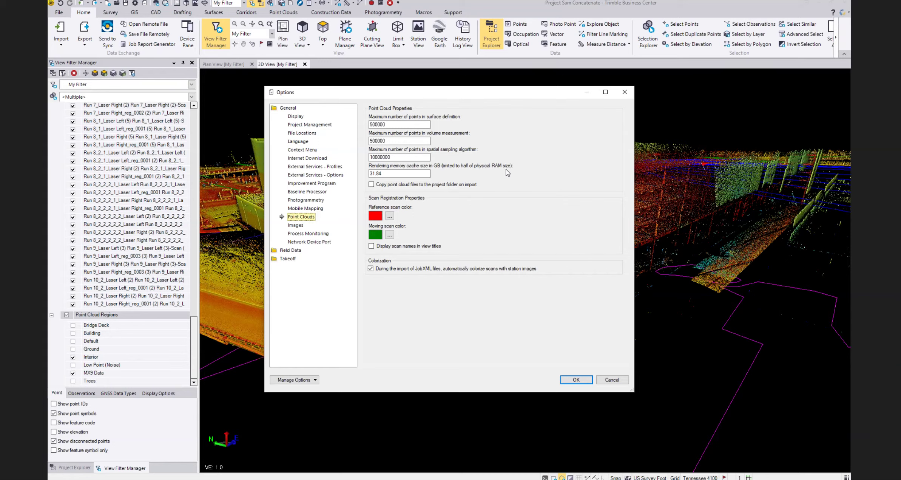
double_click(390, 174)
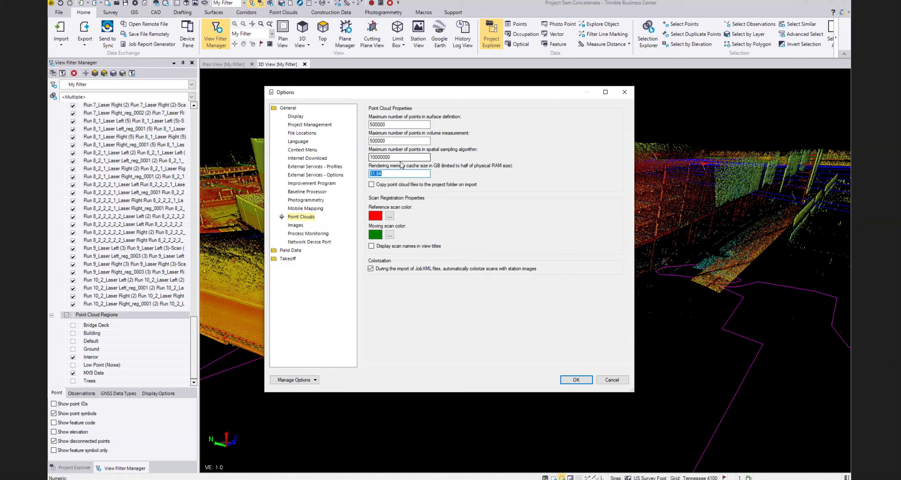
left_click(391, 157)
double_click(422, 174)
type("1")
left_click(402, 158)
left_click(612, 379)
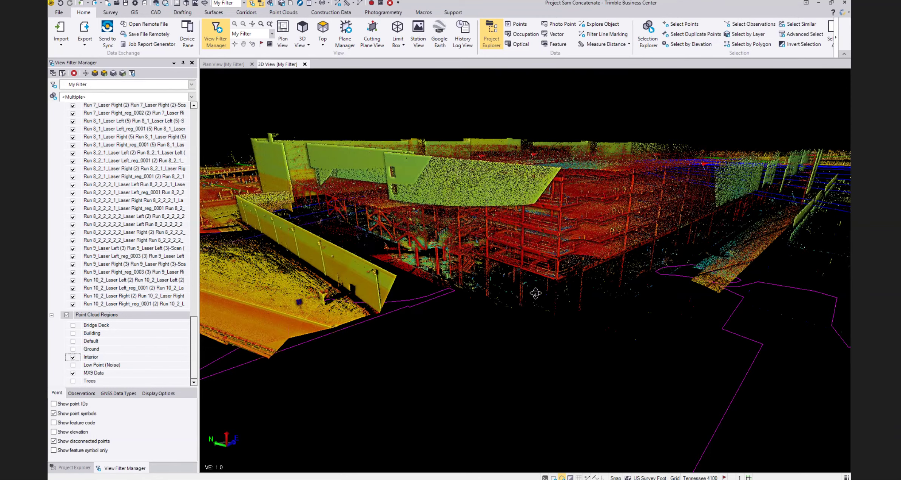
Step: Examine the steel structure, the project's imported files and the parking lot scan in the 3D view
mouse_move(535, 295)
middle_mouse_down()
mouse_move(531, 248)
mouse_move(550, 248)
mouse_move(541, 287)
mouse_move(523, 295)
middle_mouse_up()
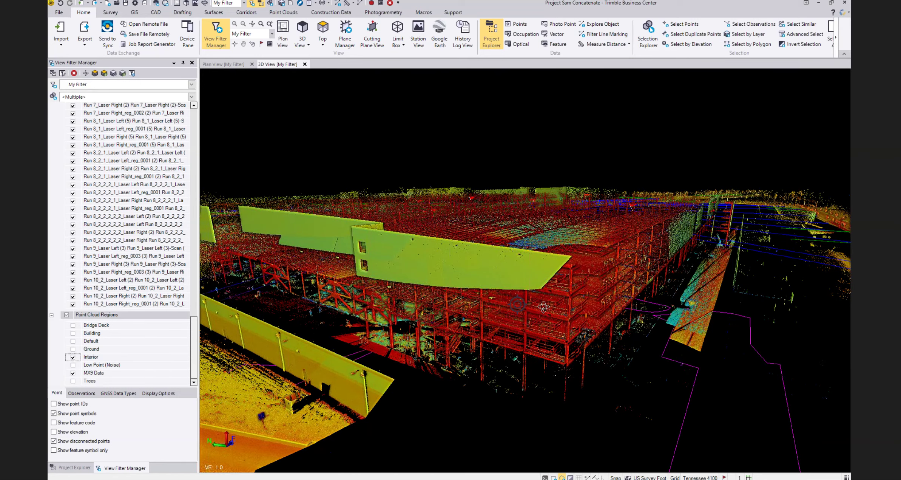
left_click_drag(544, 308, 306, 304)
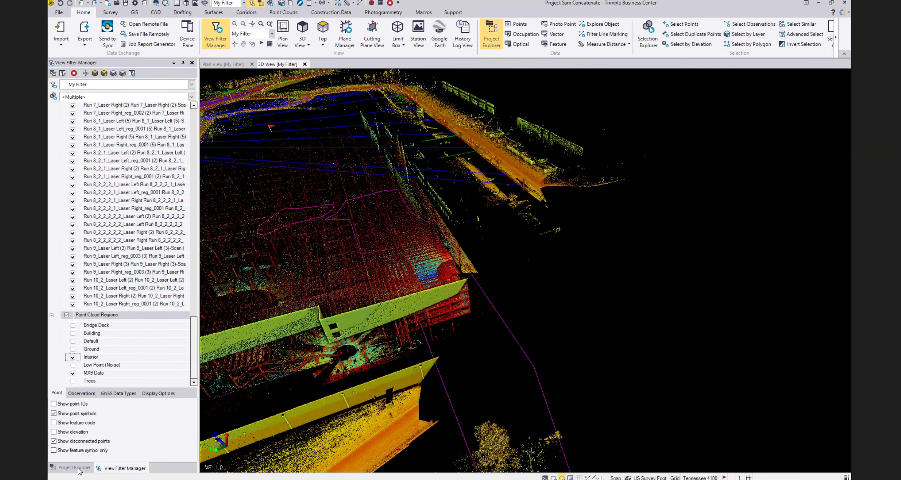
left_click(75, 468)
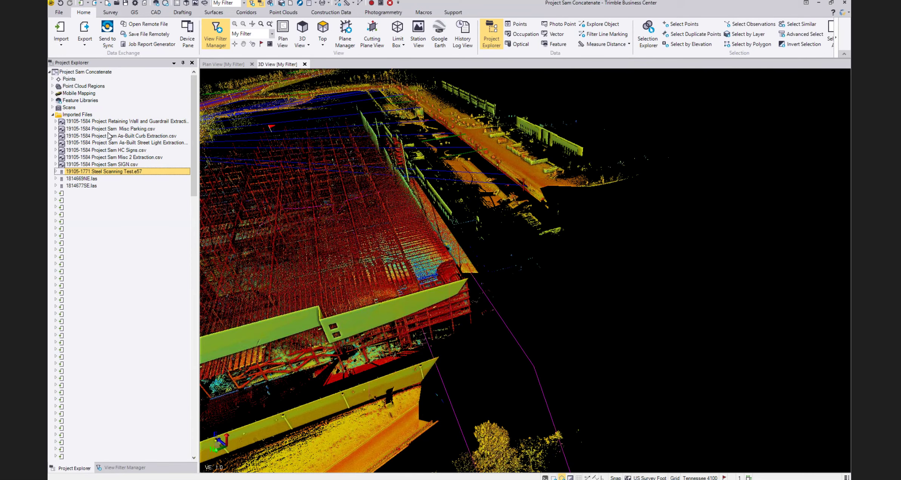
middle_click_drag(300, 196, 382, 197)
scroll(382, 197, "up", 3)
mouse_move(460, 234)
middle_mouse_down("shift")
mouse_move(581, 269)
mouse_move(585, 247)
mouse_move(582, 265)
mouse_move(522, 275)
middle_mouse_up("shift")
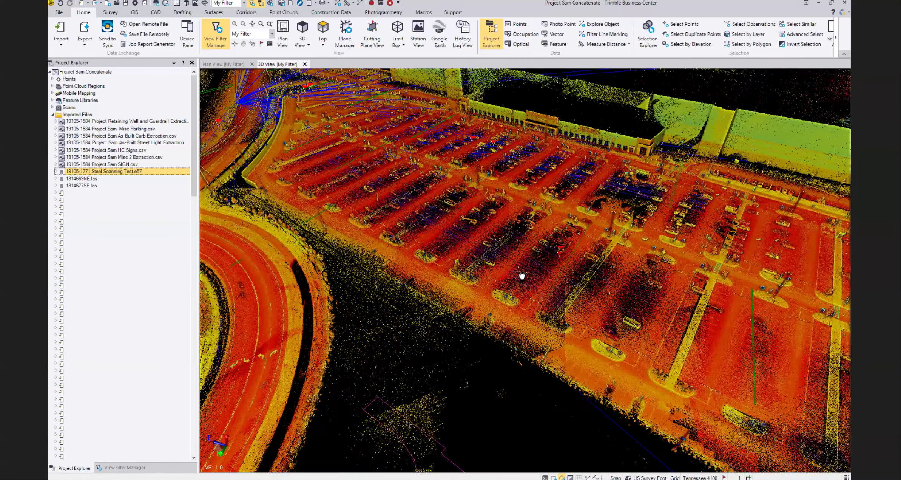
Step: Turn on the Extracted Points layer and inspect its points across the parking lot islands and stalls
left_click(125, 468)
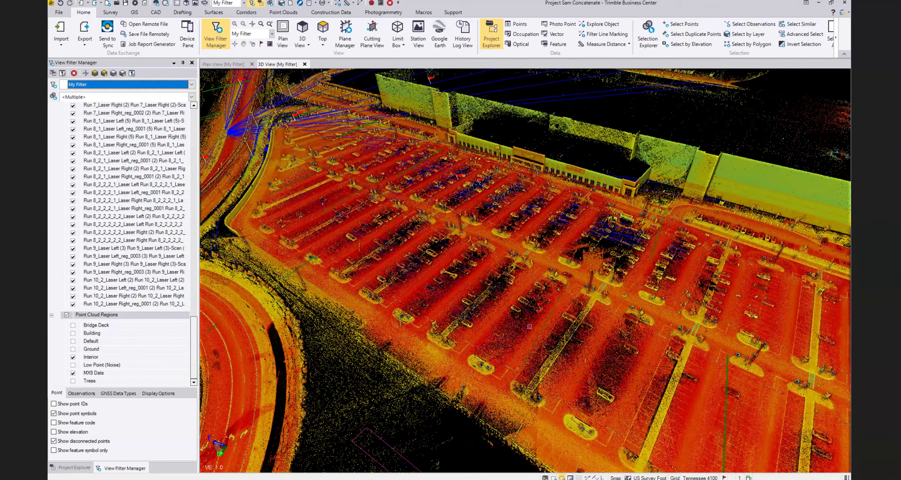
left_click(195, 329)
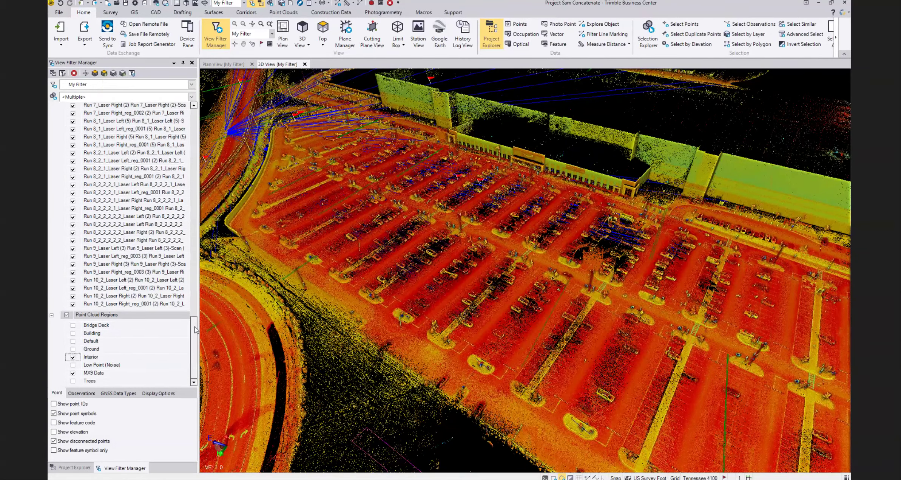
left_click_drag(195, 330, 181, 199)
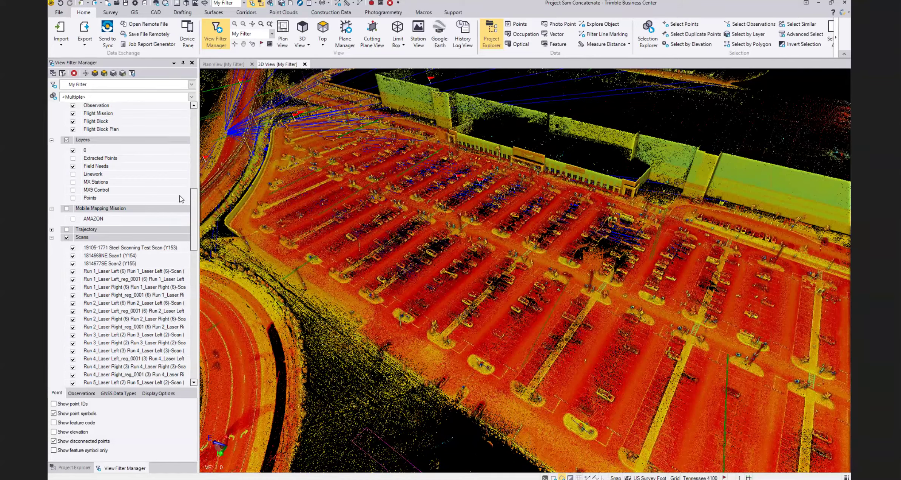
scroll(92, 180, "up", 1)
left_click(73, 181)
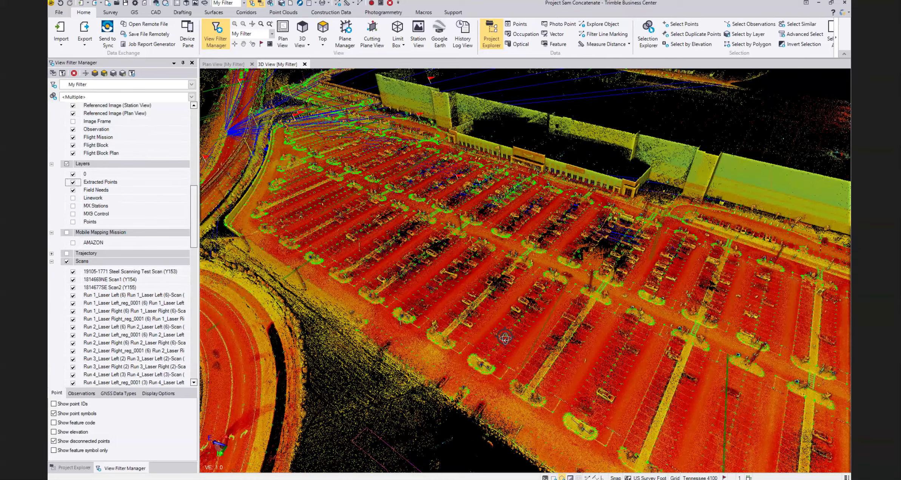
scroll(505, 337, "up", 2)
scroll(507, 339, "up", 2)
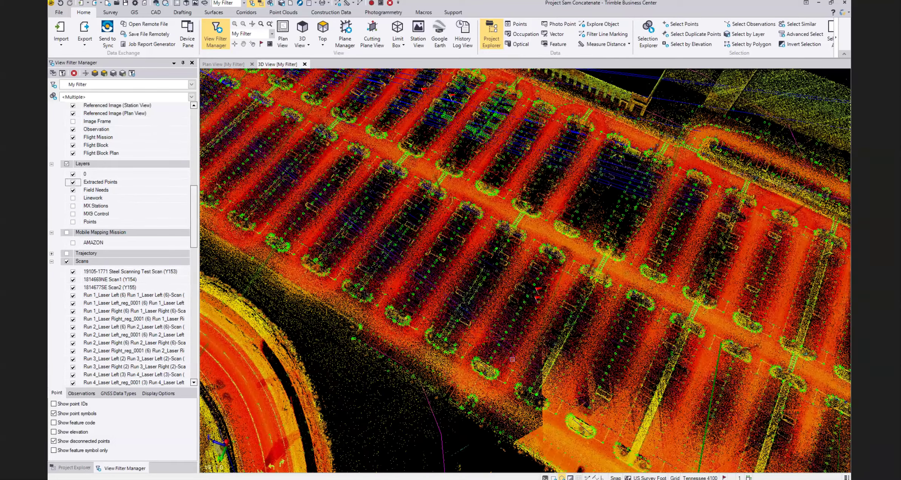
scroll(520, 339, "up", 2)
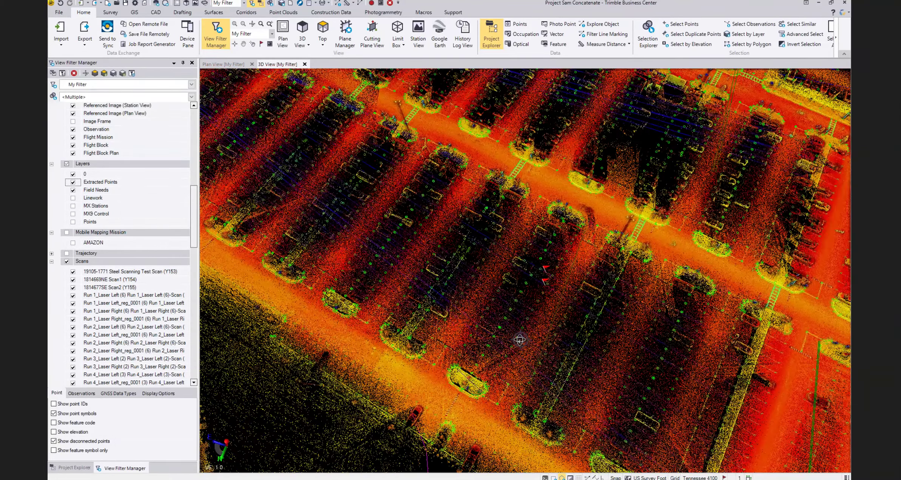
scroll(520, 339, "down", 5)
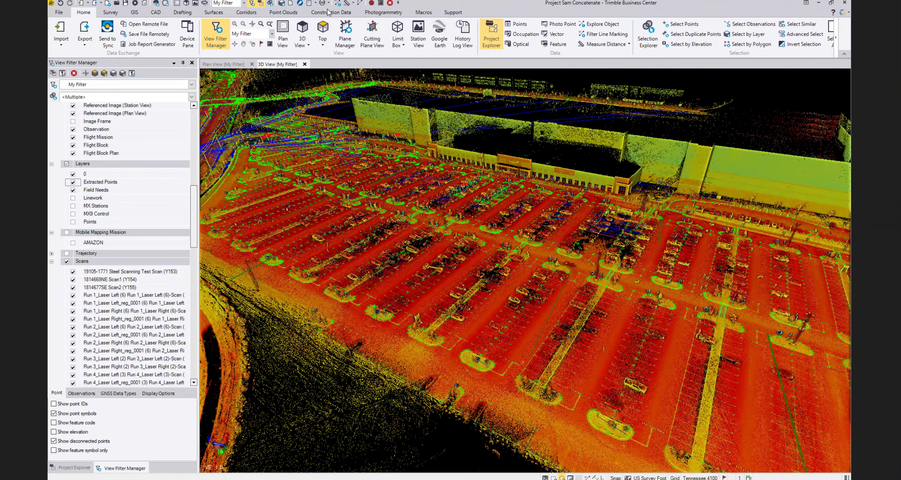
Step: Render the point cloud in Gray-Scale Intensity
left_click(283, 13)
left_click(528, 42)
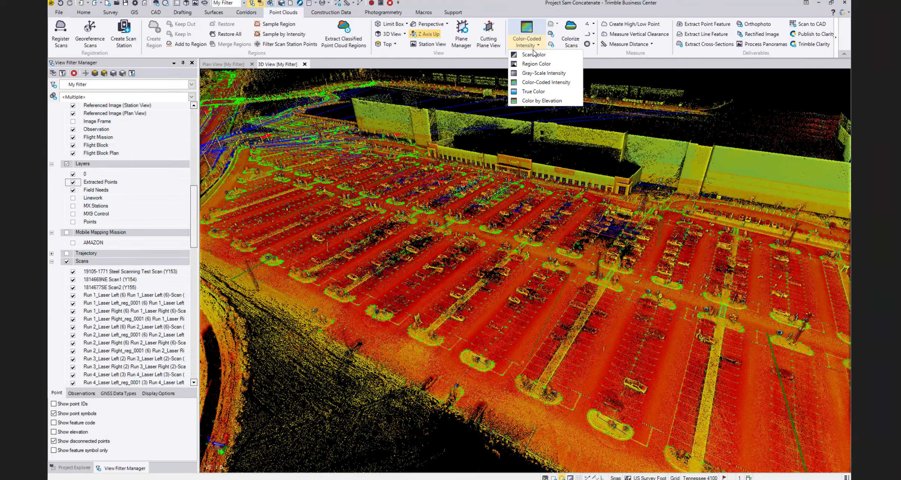
left_click(544, 73)
Step: Turn on the Linework layer over the parking lot and access road
mouse_move(646, 326)
middle_mouse_down()
mouse_move(609, 369)
mouse_move(614, 376)
mouse_move(587, 335)
mouse_move(573, 384)
middle_mouse_up()
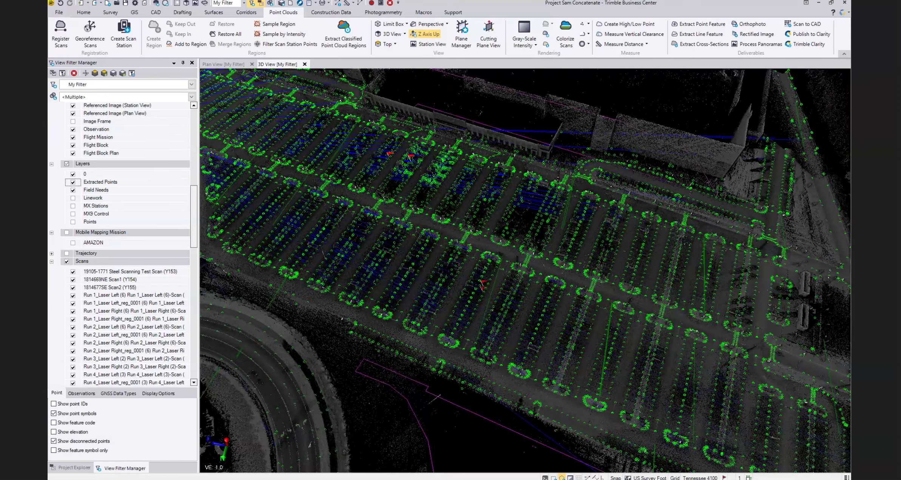
middle_click_drag(449, 264, 553, 292)
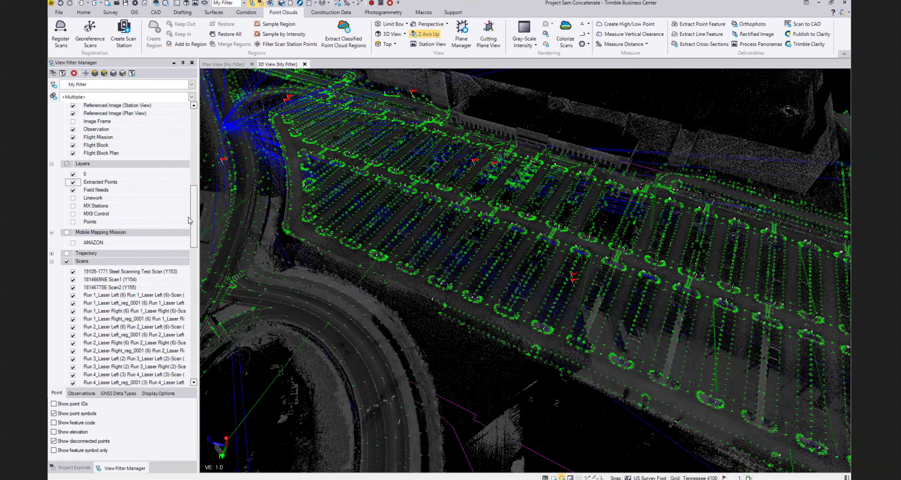
left_click(74, 198)
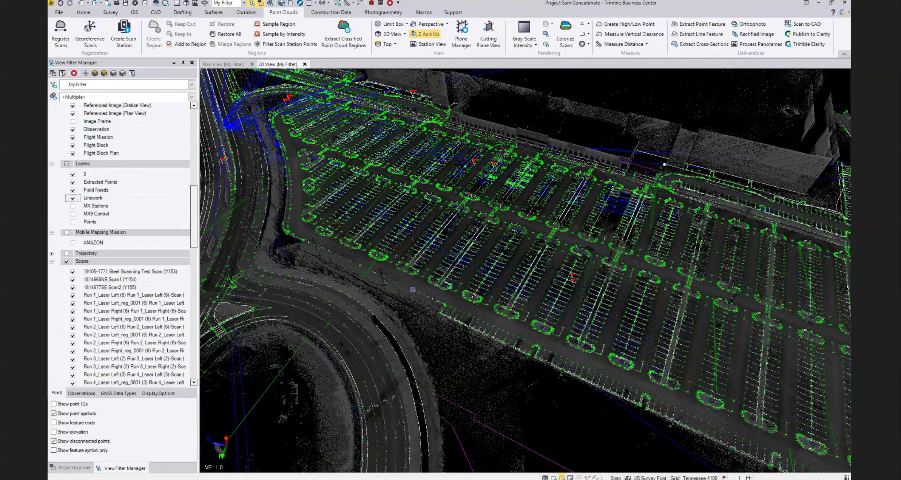
Step: Turn off the Extracted Points layer and inspect the remaining linework along the road and parking lot in 3D
left_click(73, 181)
middle_click_drag(472, 279, 391, 334)
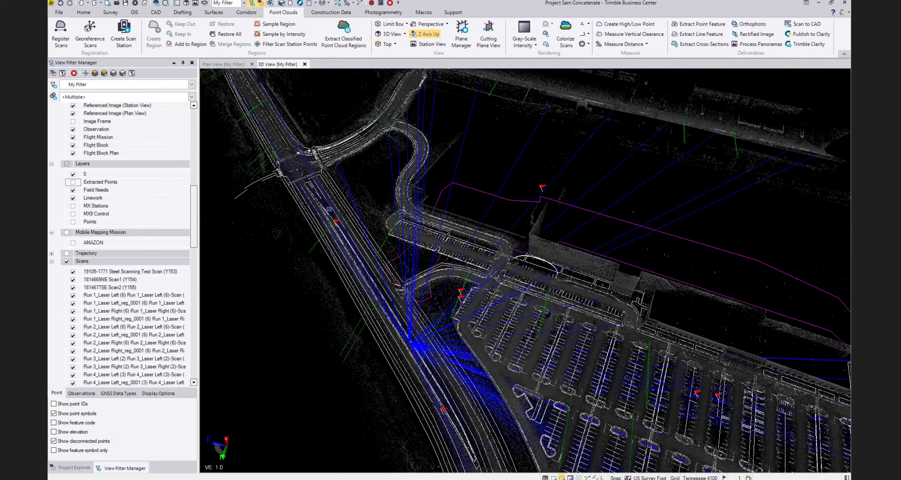
middle_click_drag(428, 207, 408, 278)
mouse_move(577, 304)
middle_mouse_down()
mouse_move(625, 370)
mouse_move(605, 325)
mouse_move(573, 295)
mouse_move(618, 332)
middle_mouse_up()
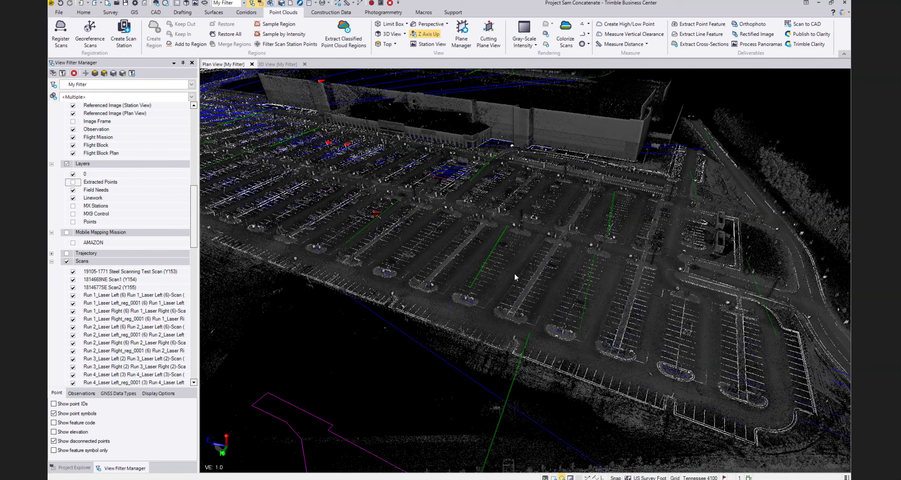
Step: Switch to the plan view and examine the site's linework and field-need polylines around the parking lot, building area and roads
key("ctrl+Tab")
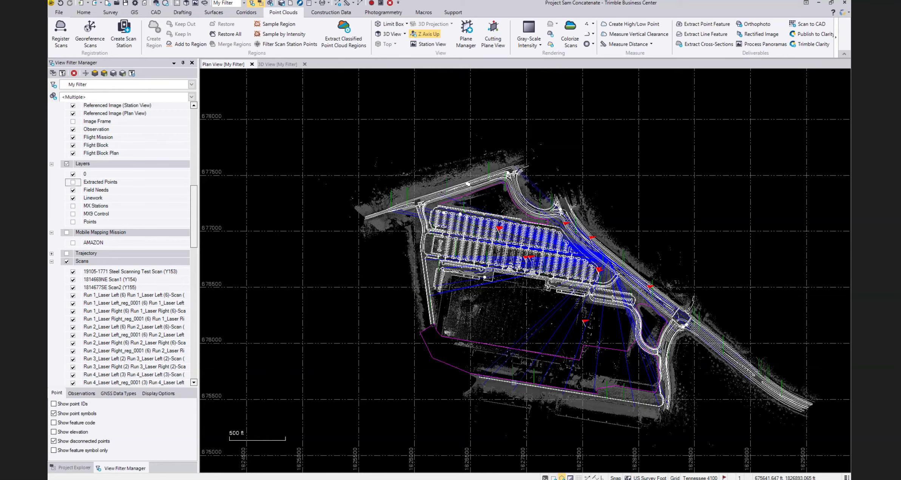
scroll(519, 379, "down", 1)
scroll(522, 385, "up", 3)
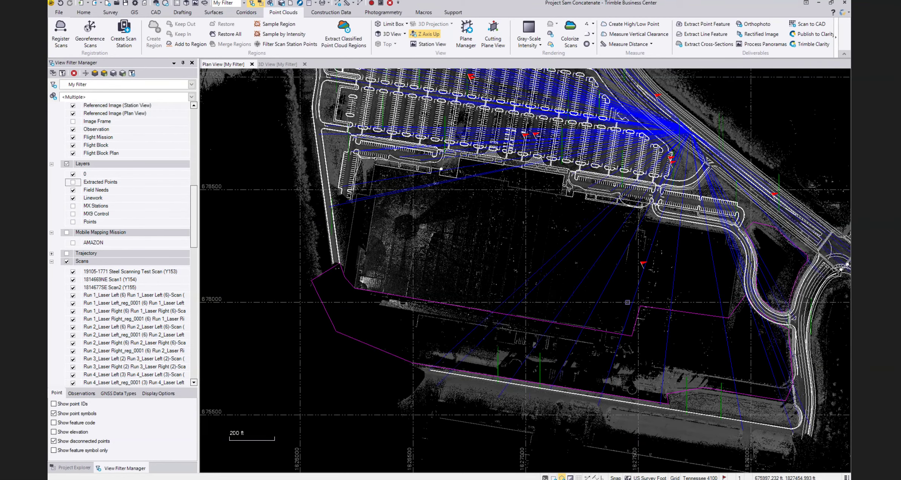
middle_click_drag(628, 304, 578, 355)
scroll(570, 353, "down", 2)
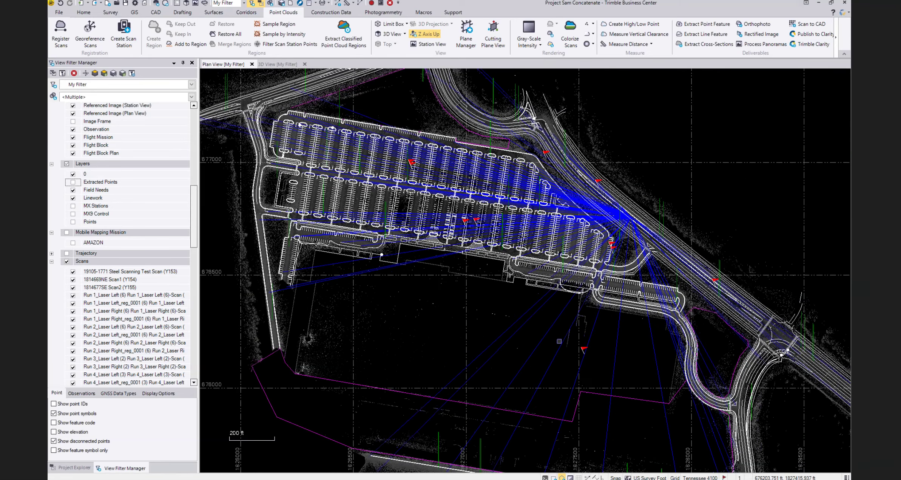
middle_click_drag(552, 332, 528, 327)
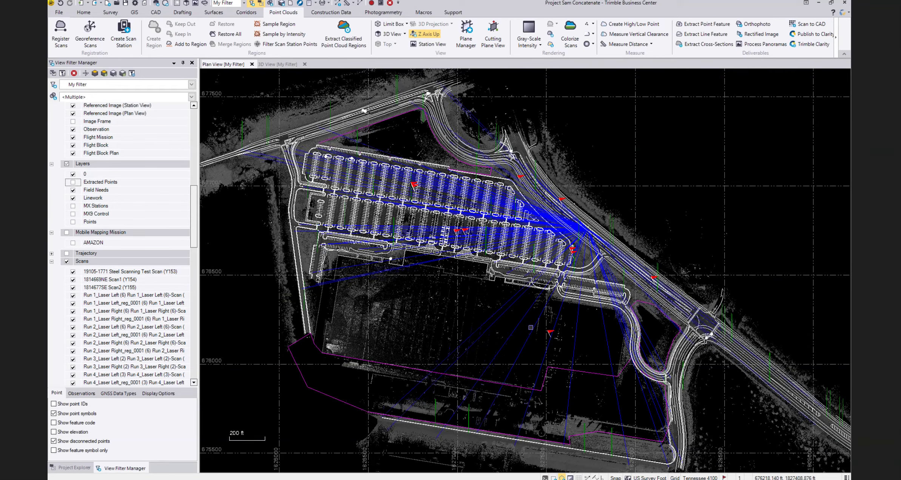